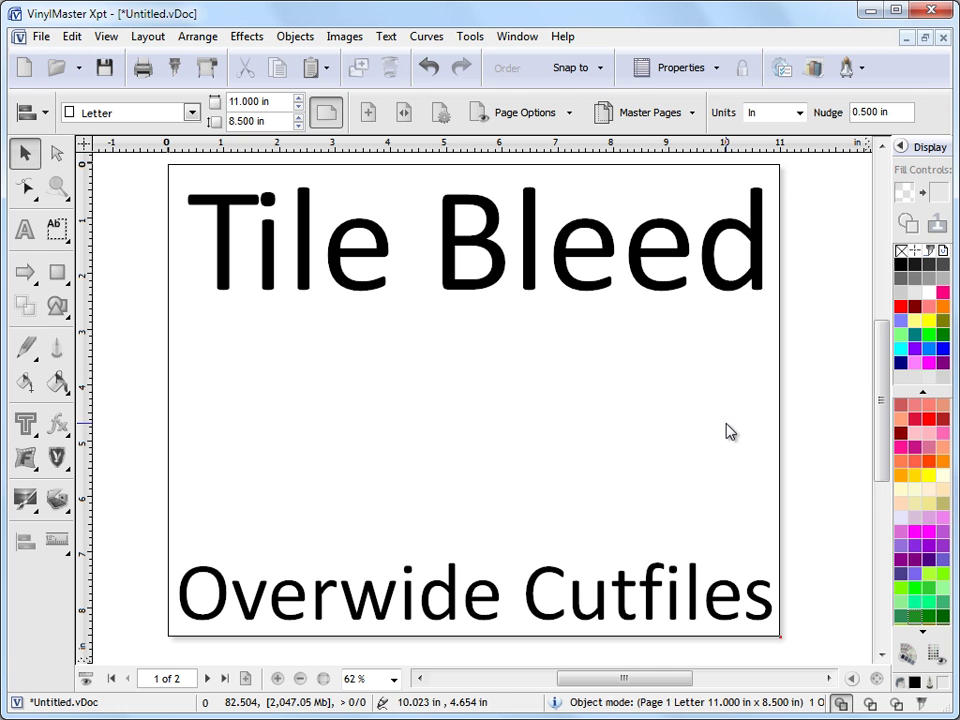
# Import the Ford.vClip corporate logo onto page 2 and stretch it to about 33.993 x 12.859 in
pyautogui.click(207, 678)
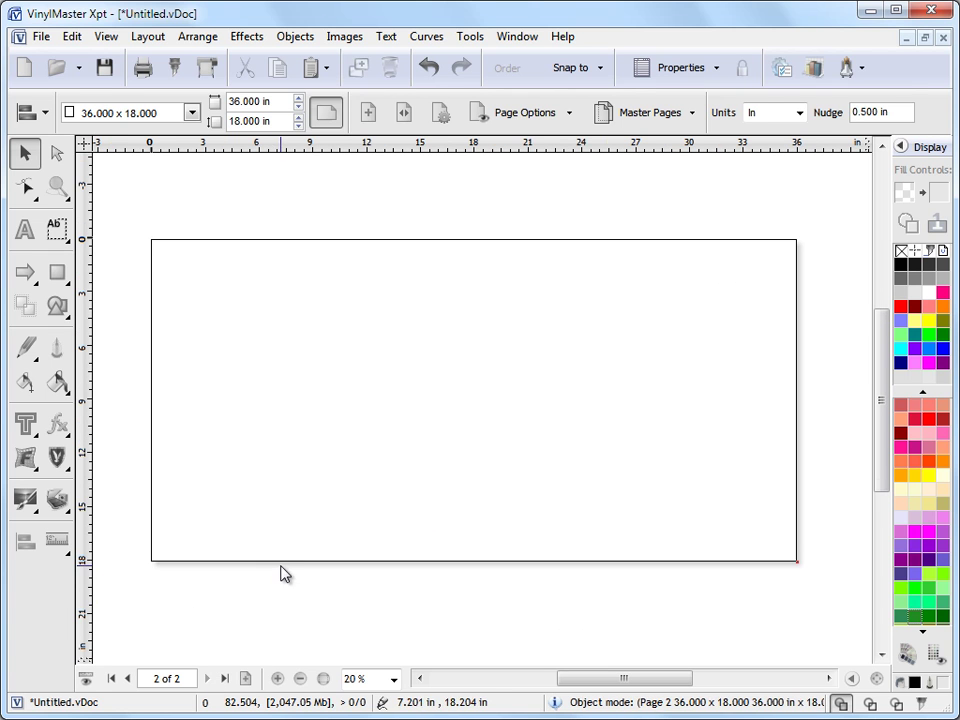
pyautogui.click(40, 36)
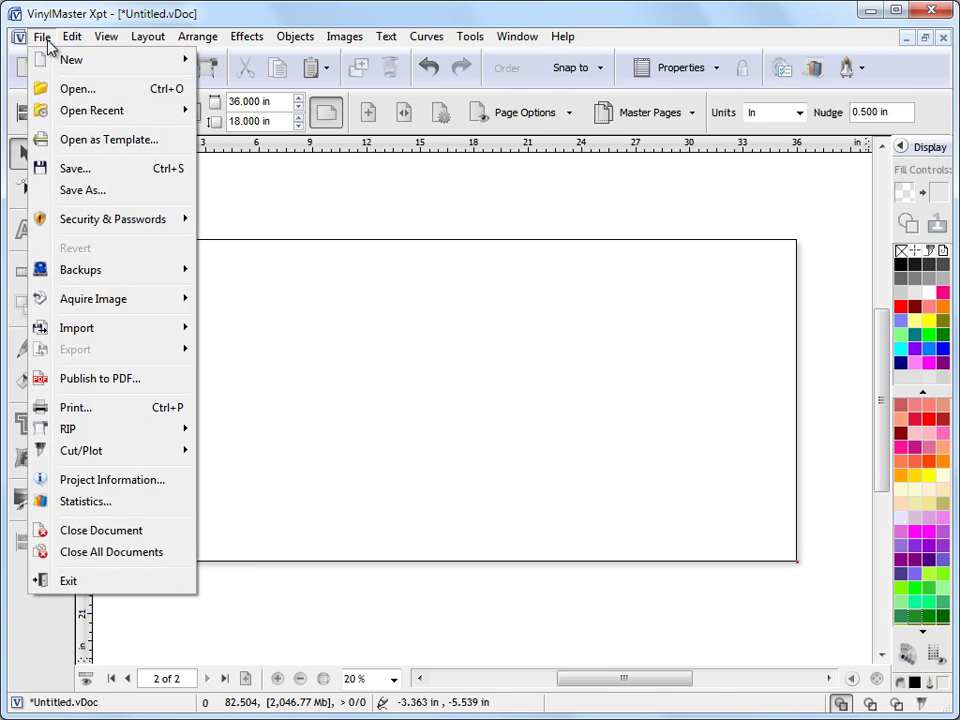
pyautogui.moveTo(108, 328)
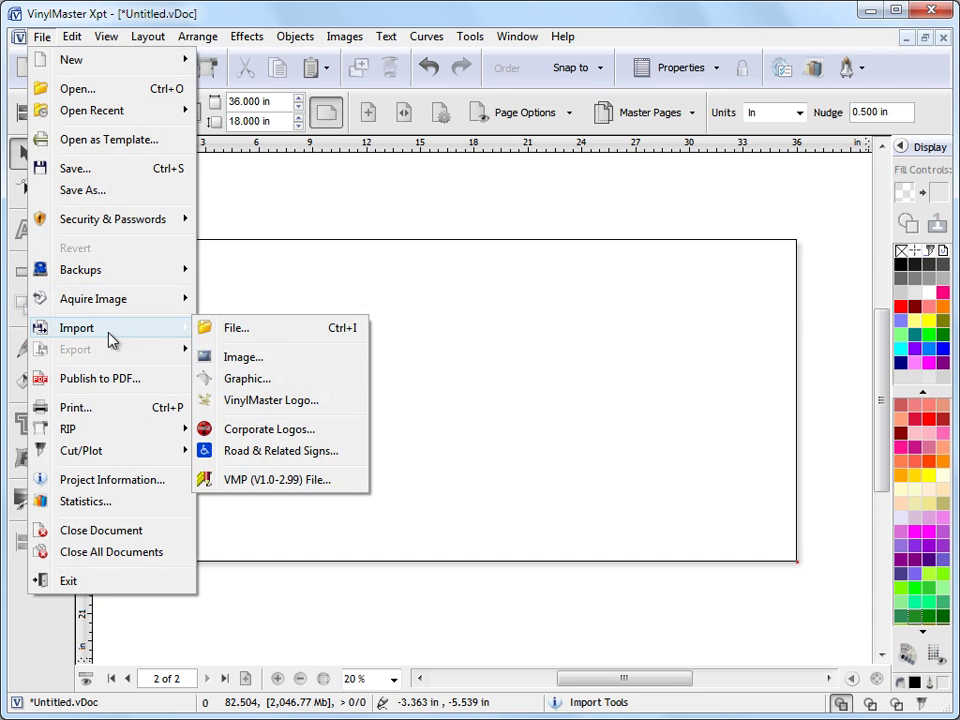
pyautogui.click(292, 434)
pyautogui.click(318, 250)
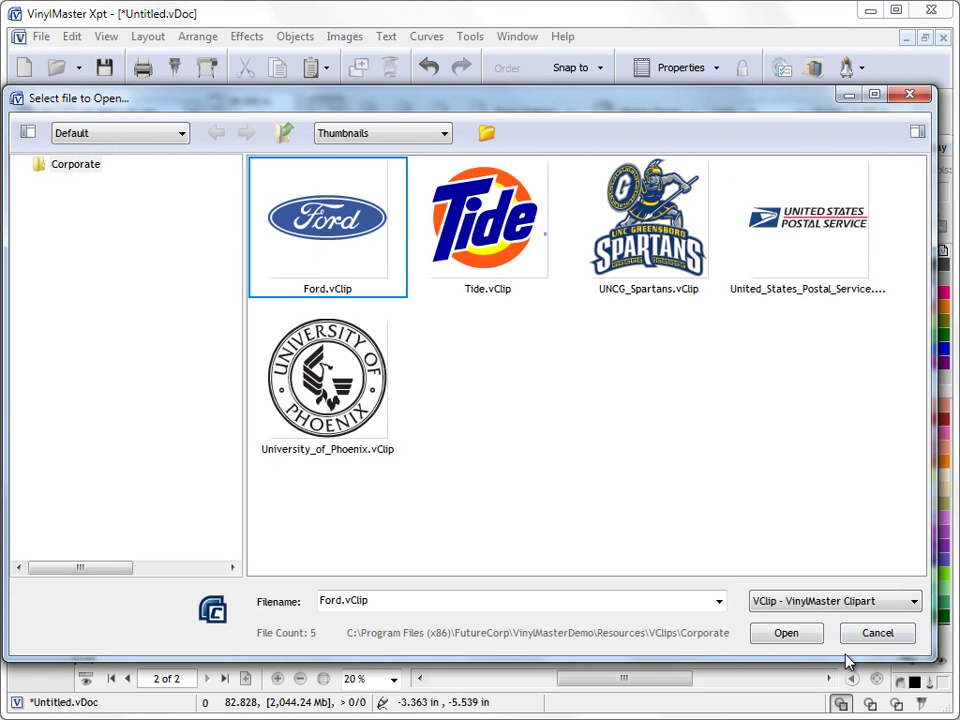
pyautogui.click(786, 633)
pyautogui.moveTo(171, 285); pyautogui.dragTo(781, 545)
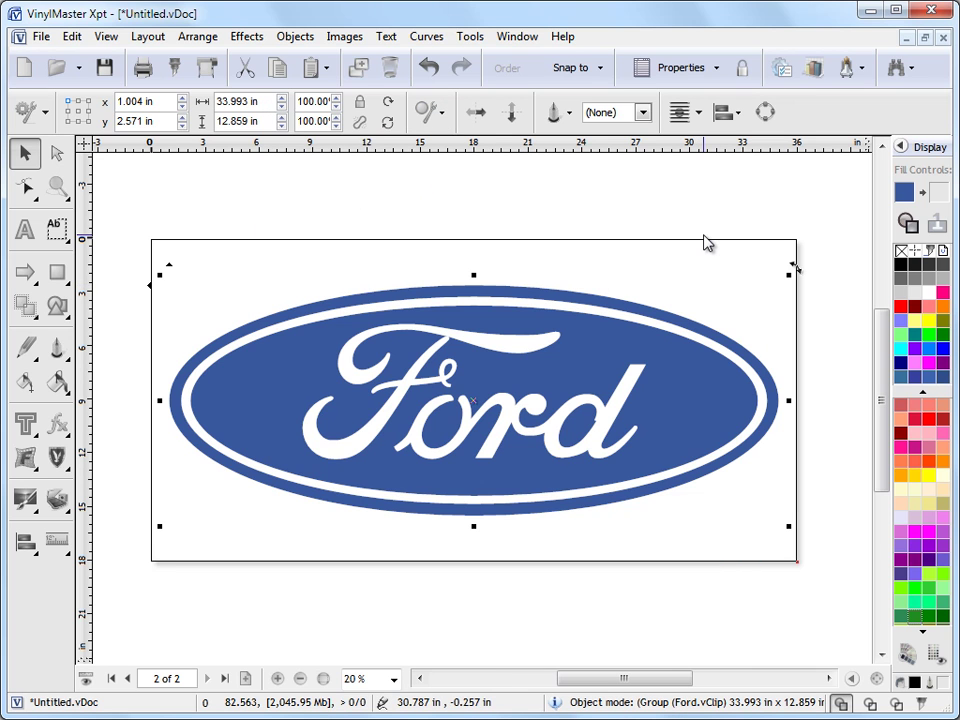
# Combine the Ford logo into a single curve and send it to the Cutfile Manager
pyautogui.click(428, 38)
pyautogui.click(437, 88)
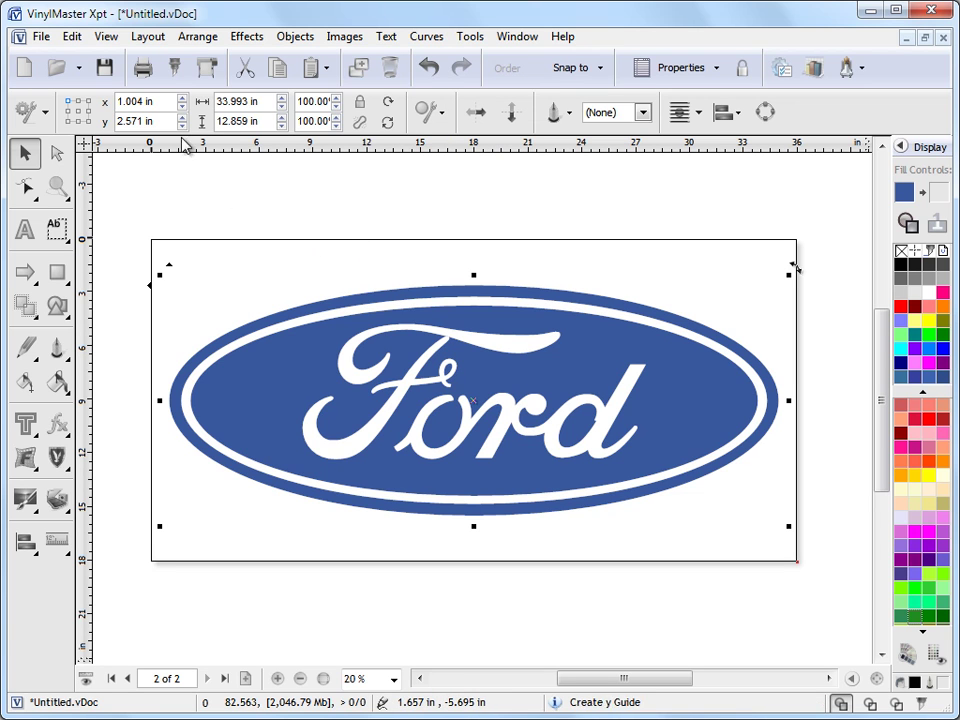
pyautogui.click(183, 76)
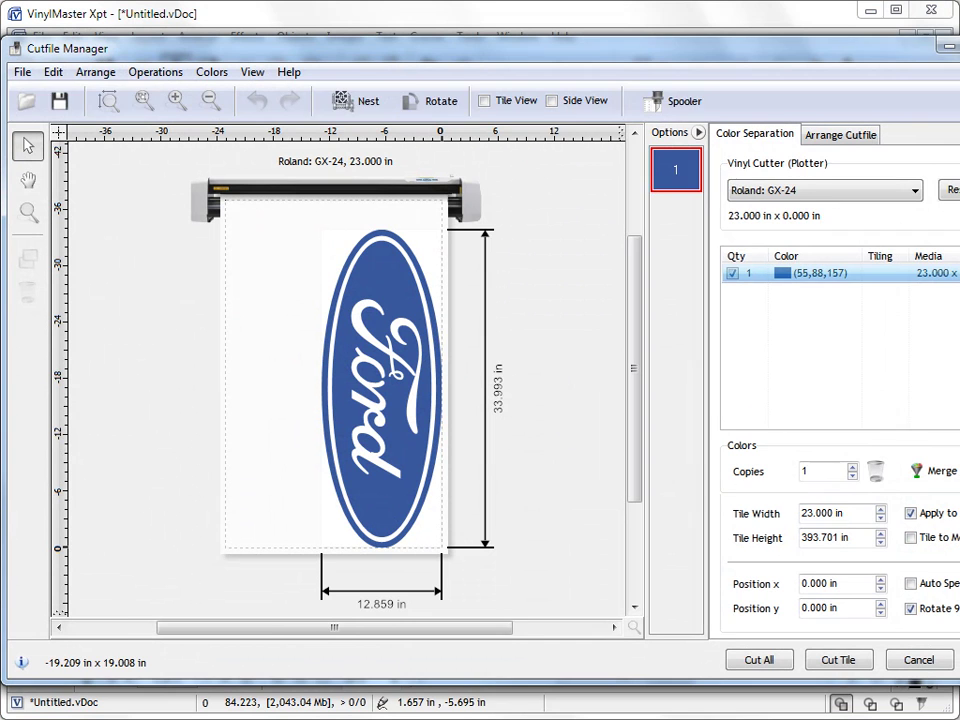
# Fit the Cutfile Manager window on screen and uncheck Rotate 90 Deg so the logo lies horizontally
pyautogui.moveTo(958, 274); pyautogui.dragTo(945, 274)
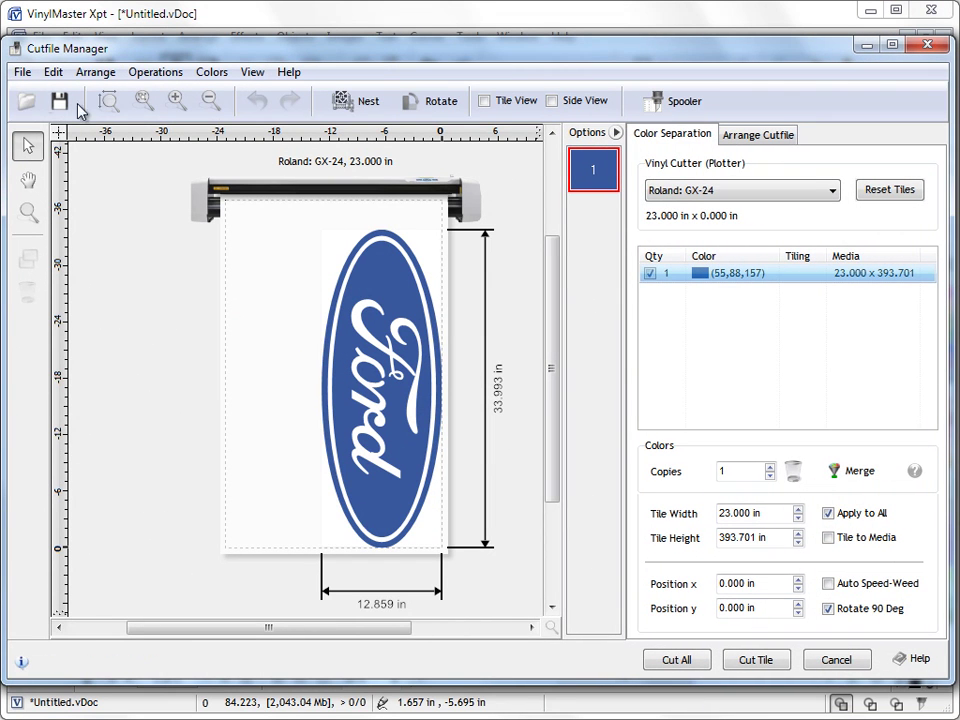
pyautogui.moveTo(208, 47)
pyautogui.mouseDown()
pyautogui.moveTo(203, 55)
pyautogui.moveTo(207, 48)
pyautogui.mouseUp()
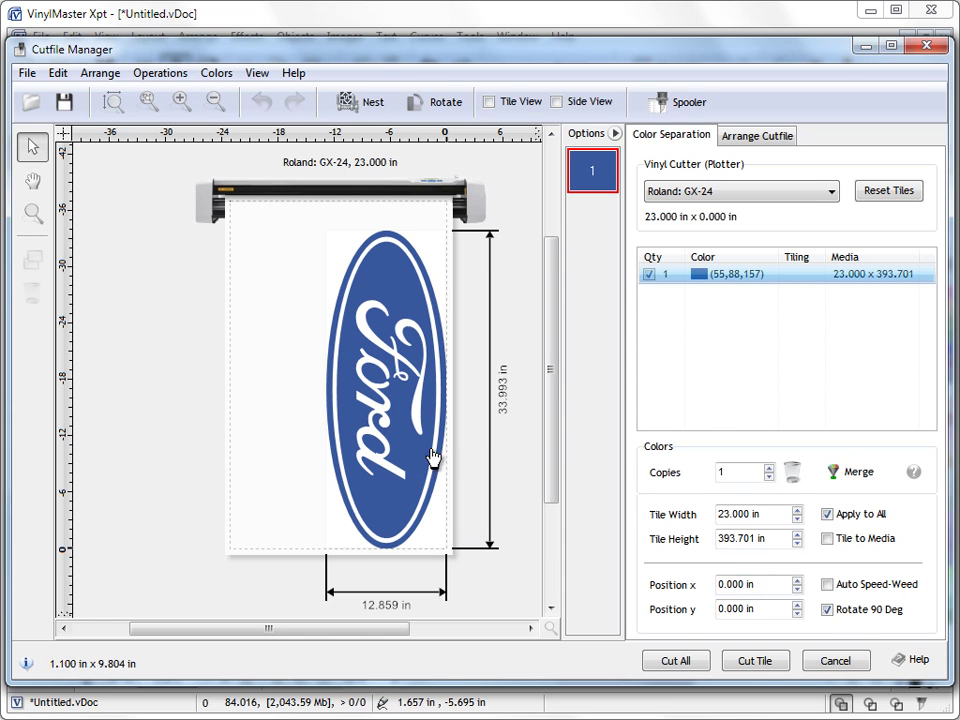
pyautogui.click(827, 609)
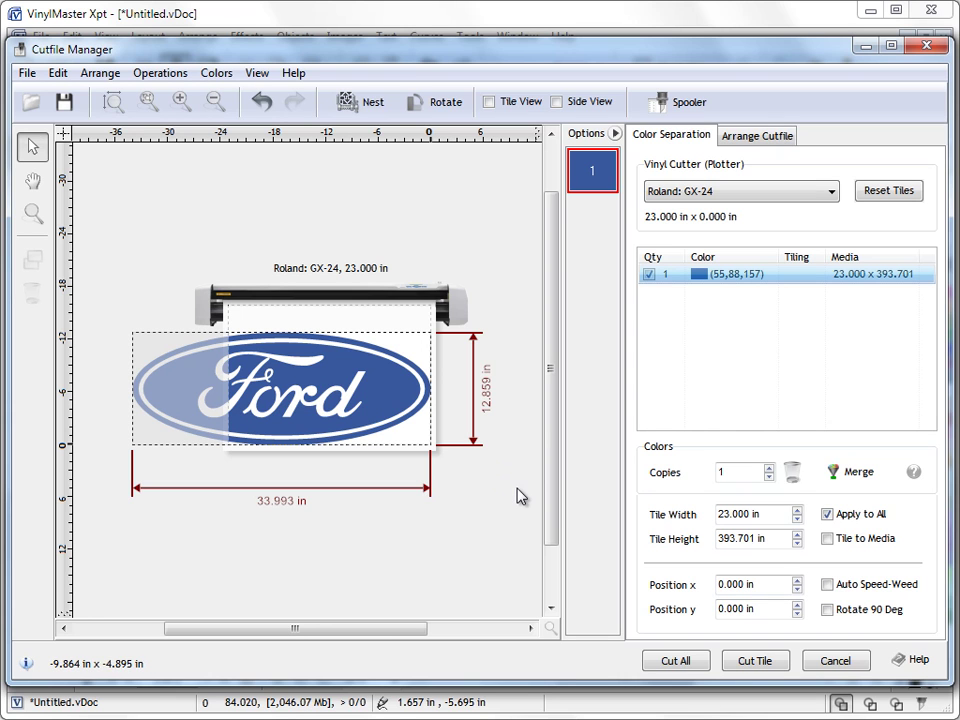
# Enable Tile to Media to split the logo into two 23 in tiles and preview each tile
pyautogui.click(827, 539)
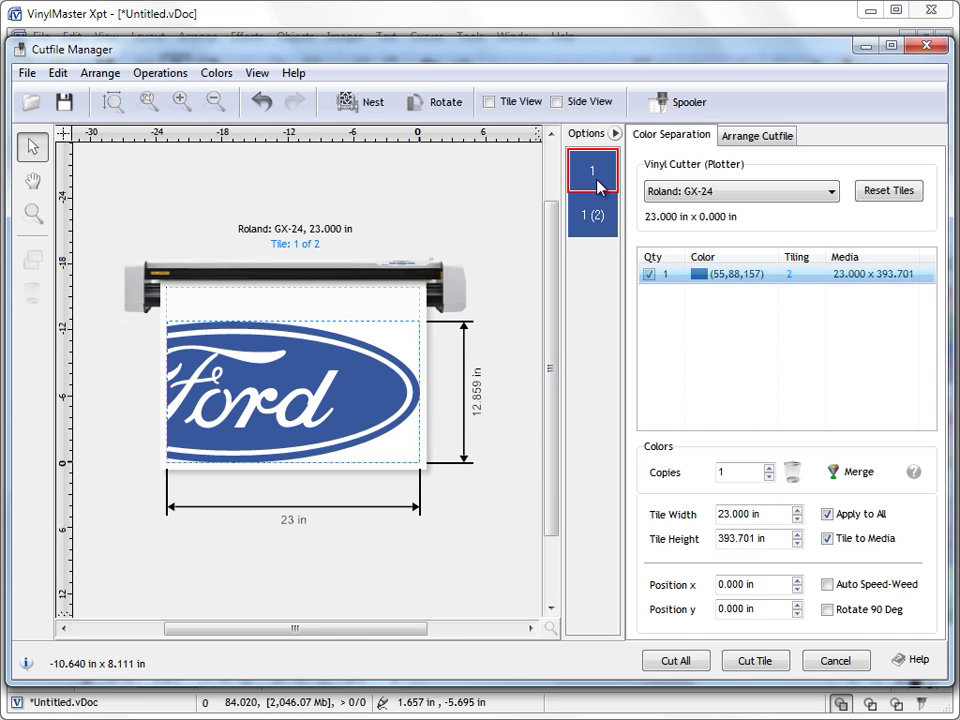
pyautogui.click(598, 218)
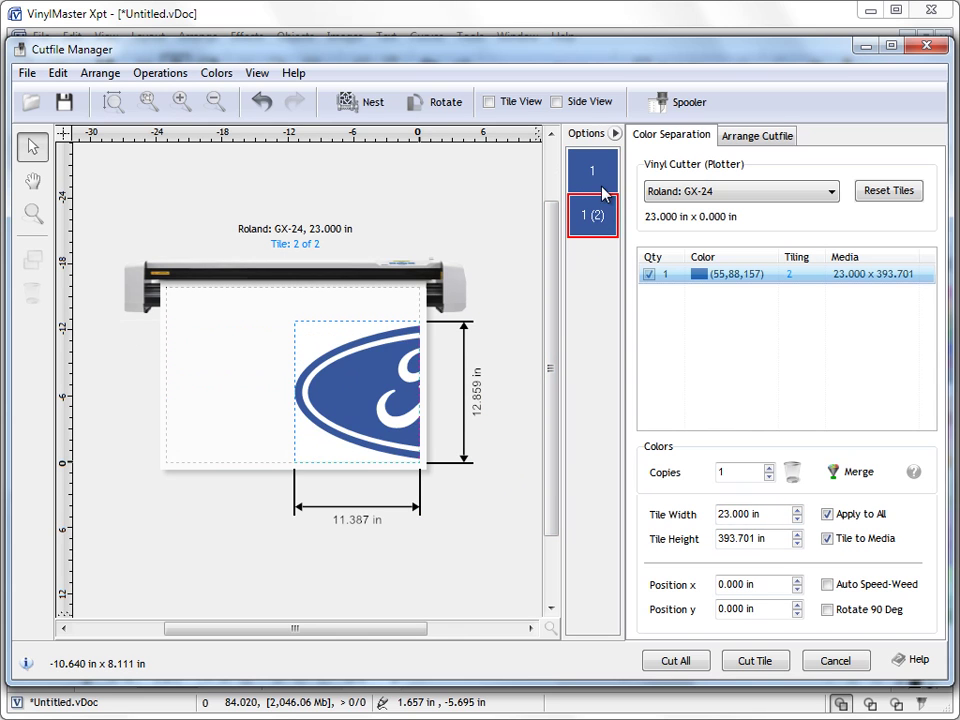
pyautogui.click(604, 182)
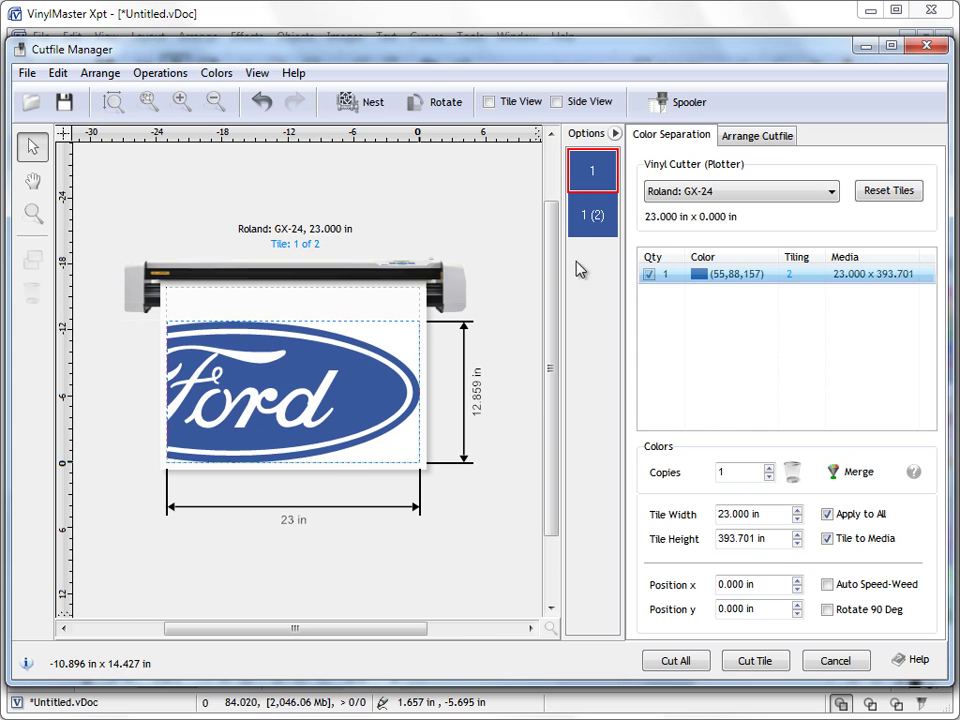
pyautogui.click(592, 218)
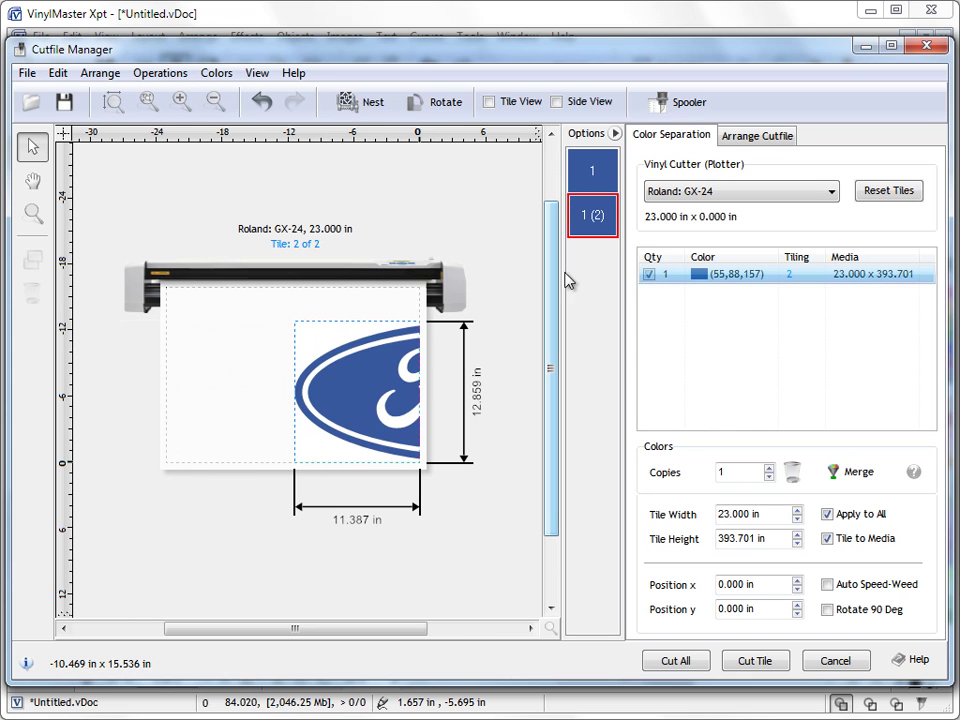
pyautogui.click(600, 180)
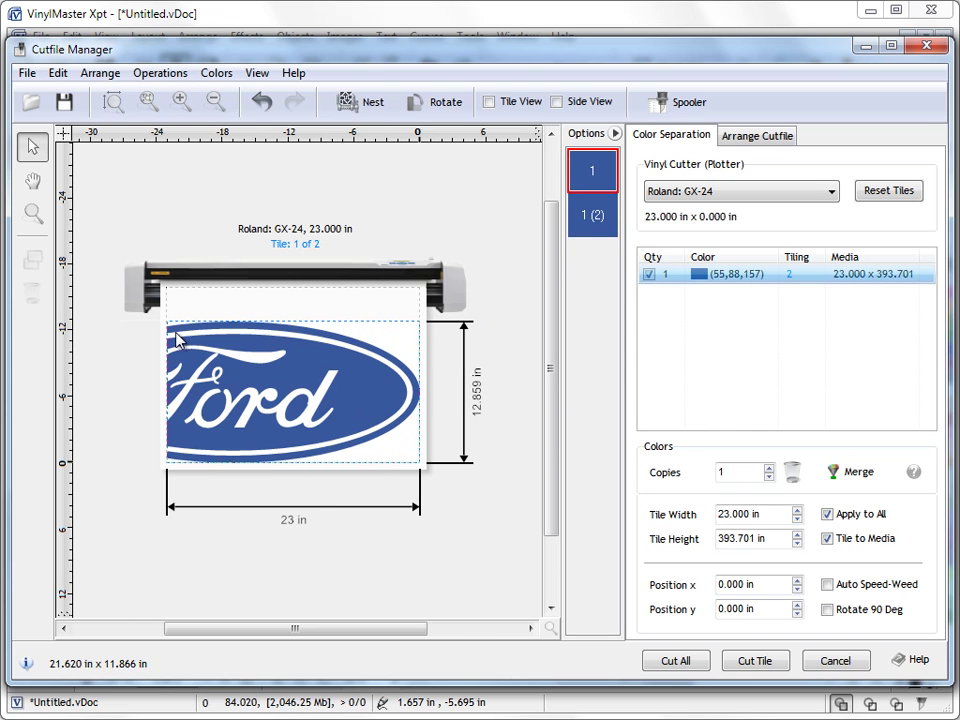
pyautogui.click(590, 215)
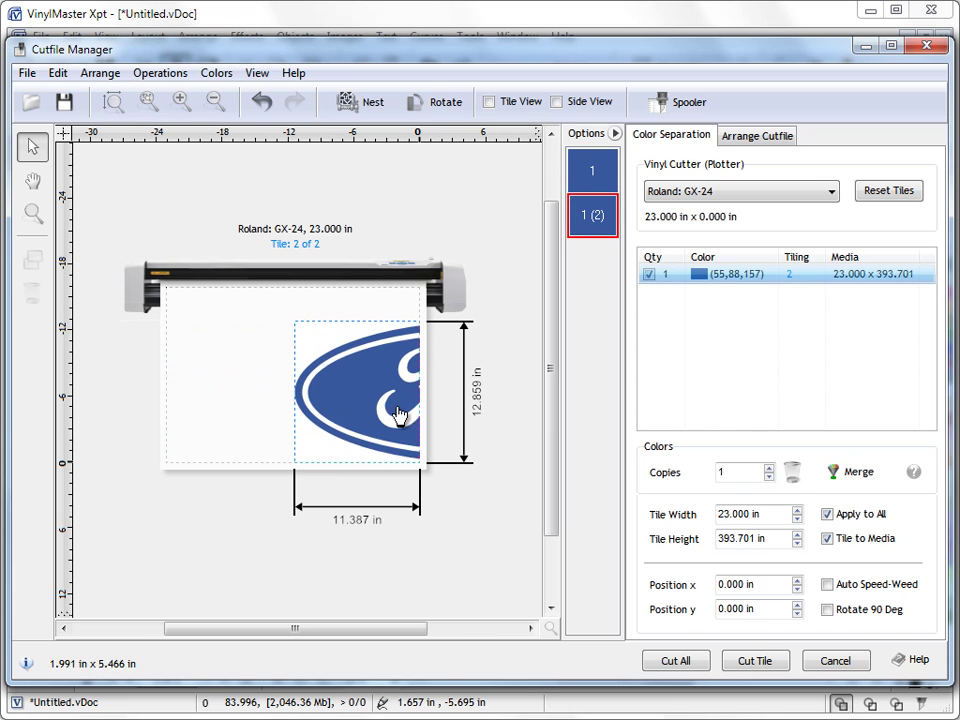
pyautogui.click(585, 180)
pyautogui.click(590, 226)
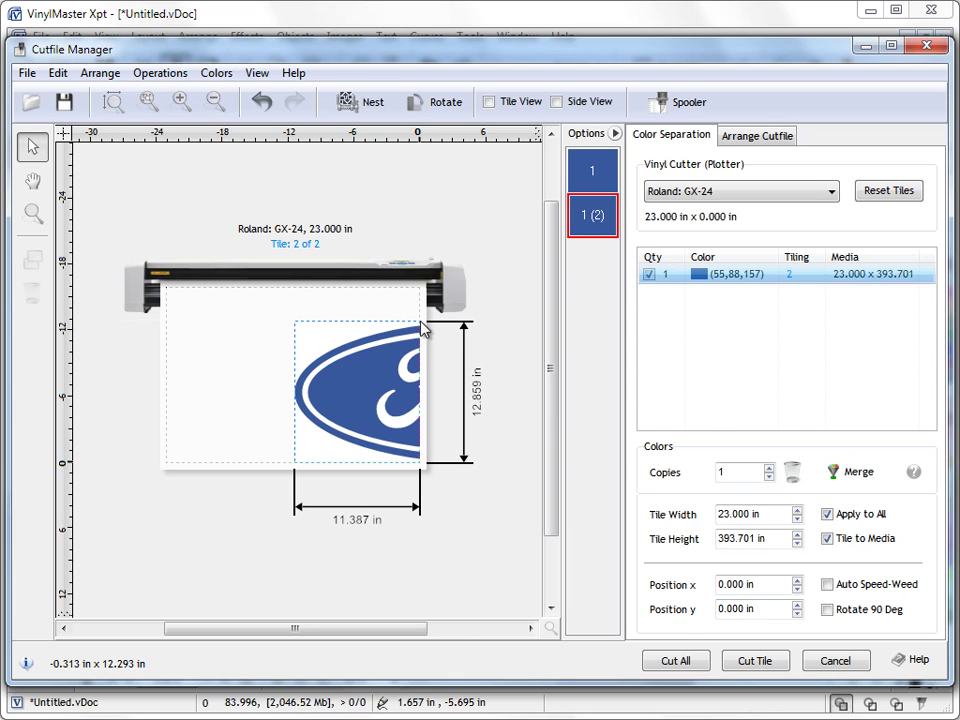
pyautogui.click(600, 178)
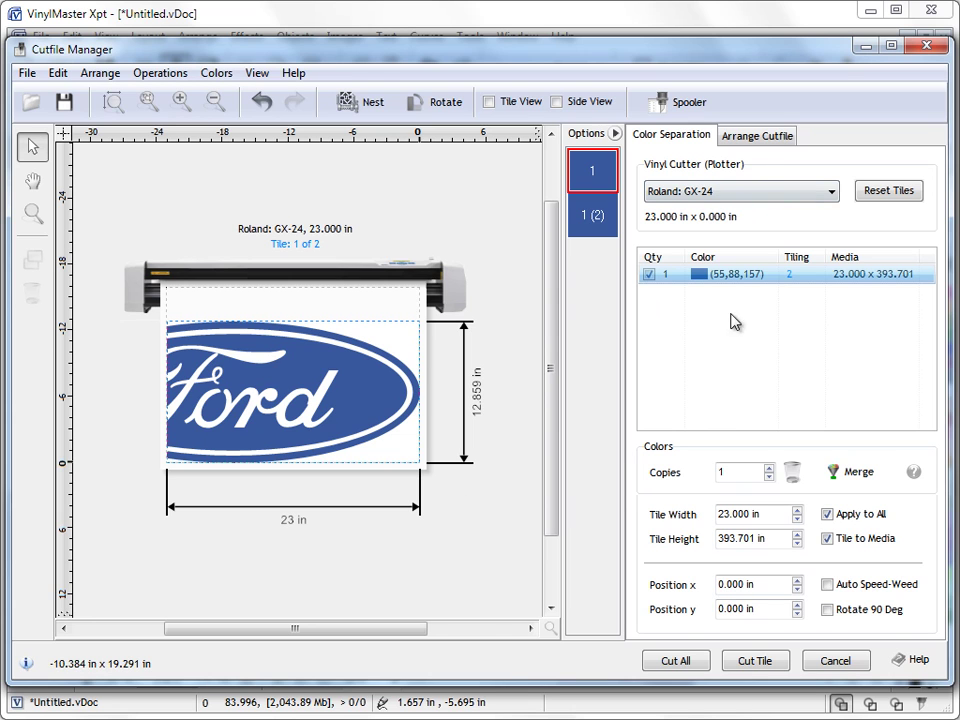
# On the Arrange Cutfile tab, set Tile Bleed x to 0.375 in
pyautogui.click(753, 139)
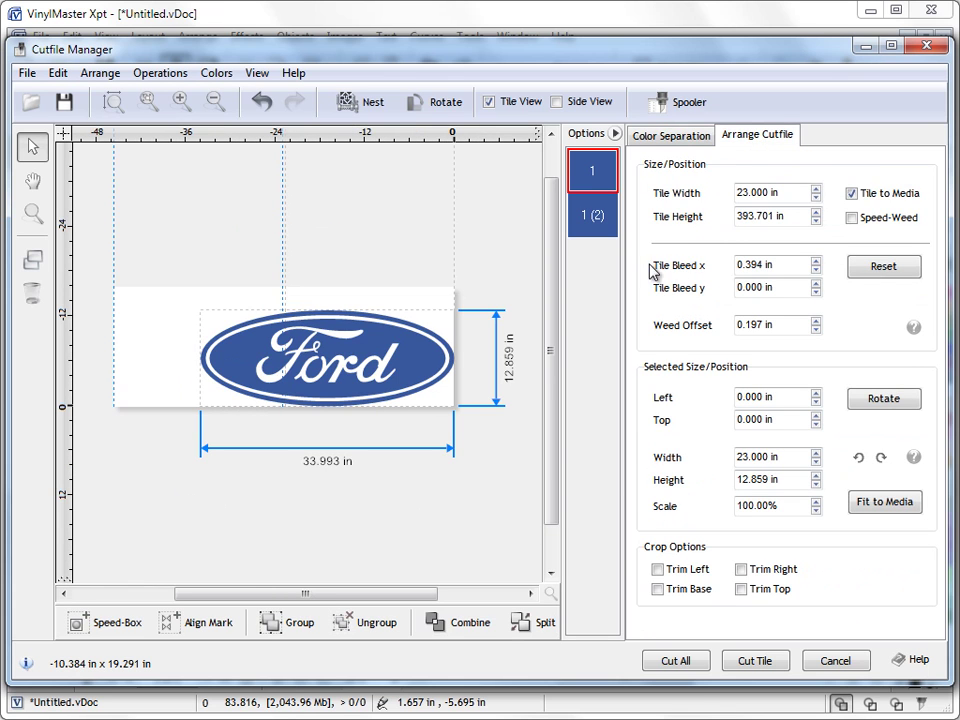
pyautogui.click(736, 266)
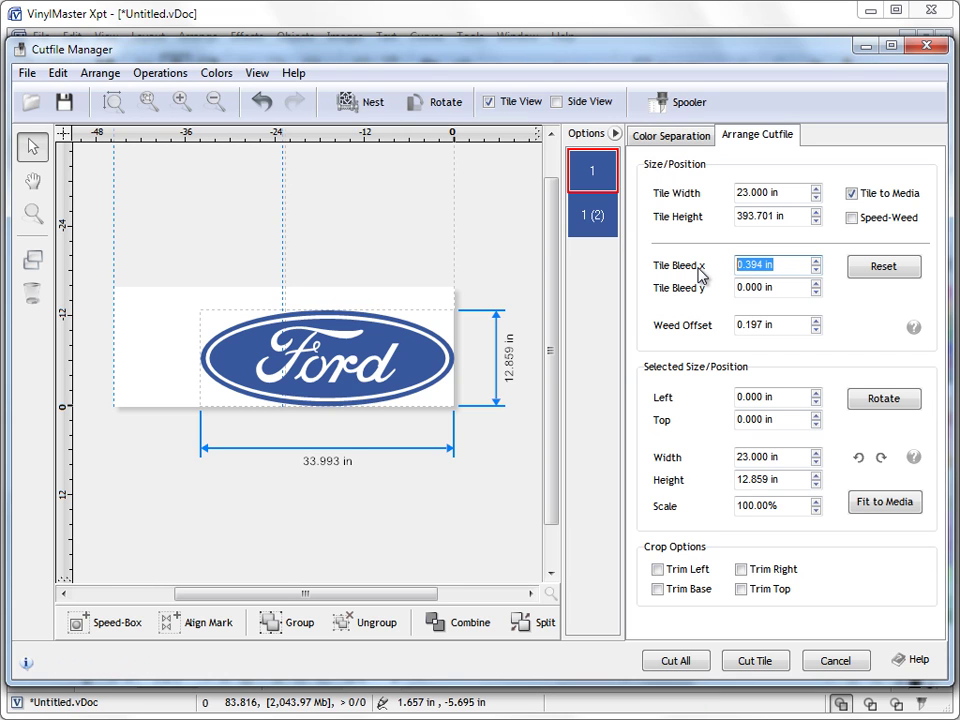
pyautogui.write('0.375')
pyautogui.press('Return')
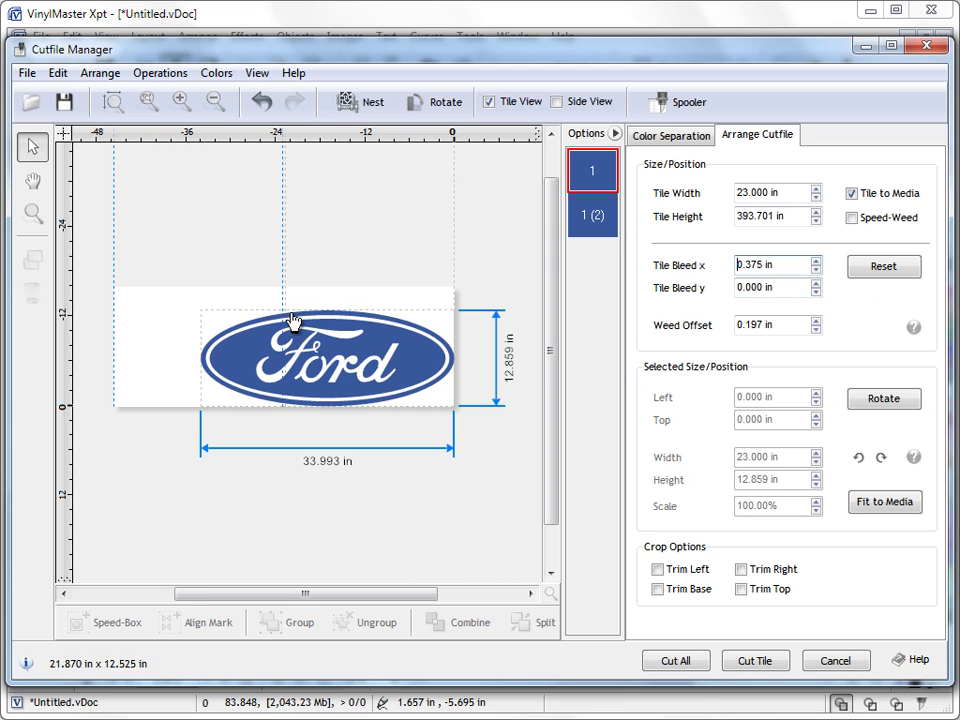
# Zoom into the top of the logo and pan along the tile overlap to inspect it
pyautogui.click(33, 213)
pyautogui.moveTo(236, 271); pyautogui.dragTo(322, 348)
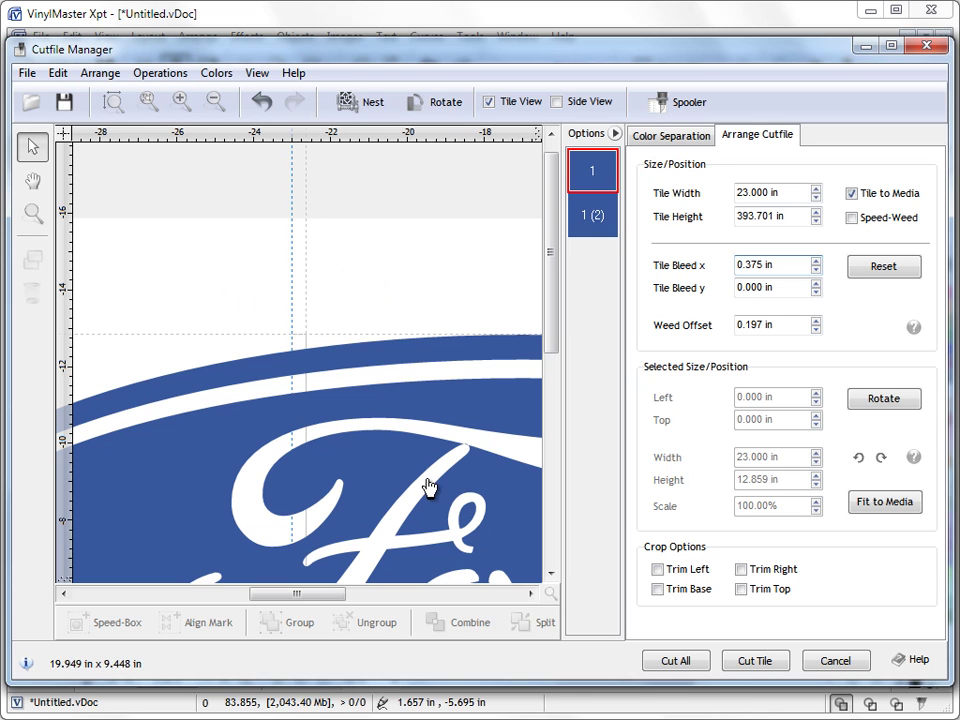
pyautogui.moveTo(336, 600); pyautogui.dragTo(508, 608)
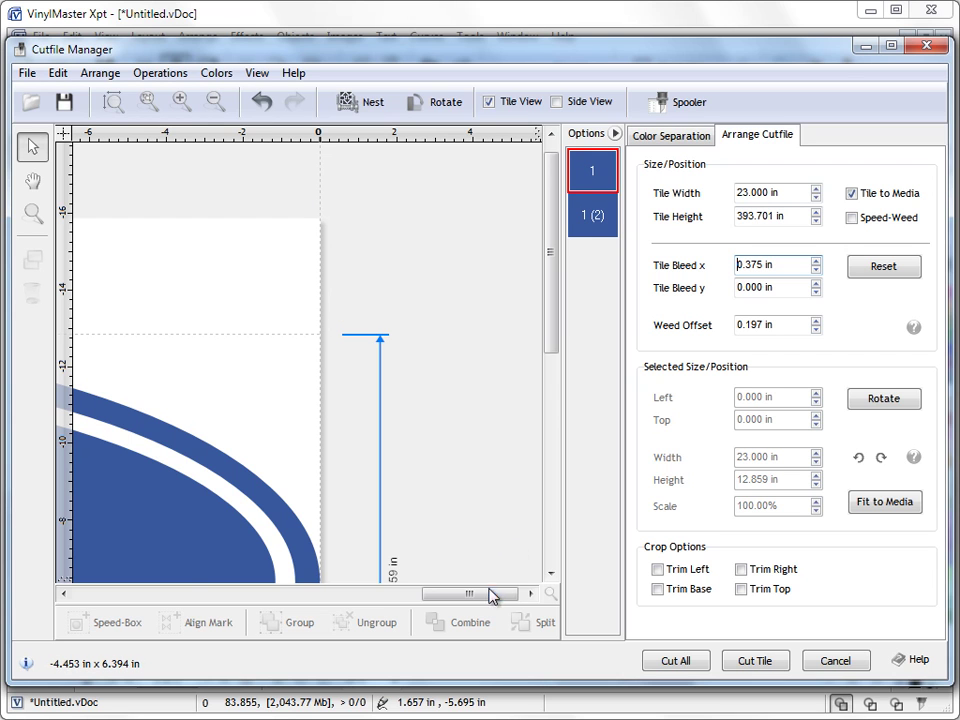
pyautogui.moveTo(489, 592); pyautogui.dragTo(322, 606)
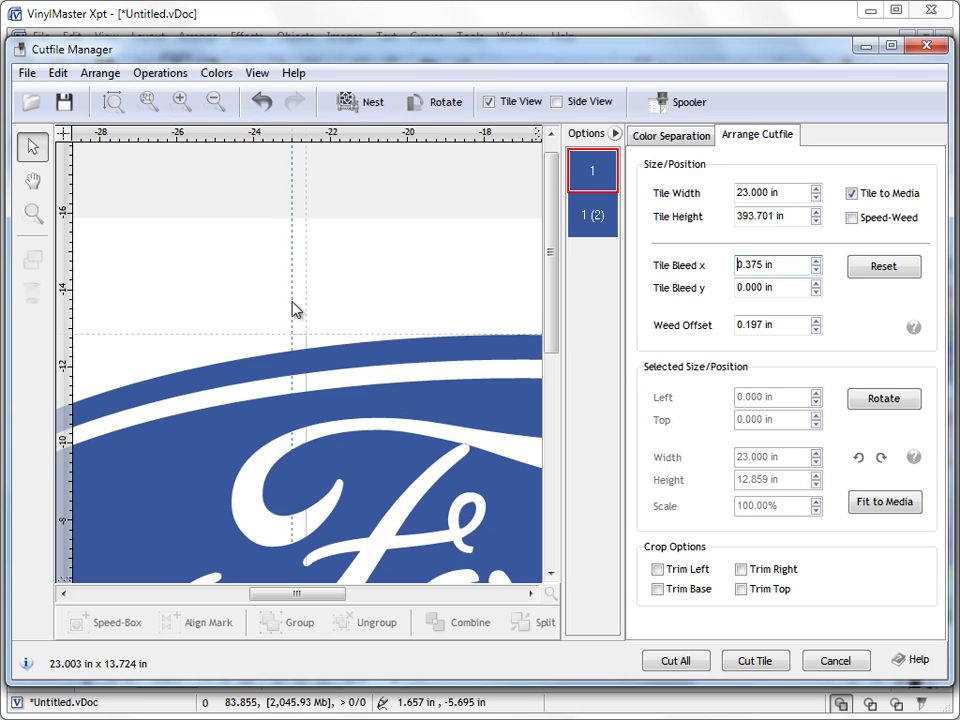
pyautogui.moveTo(300, 593); pyautogui.dragTo(129, 593)
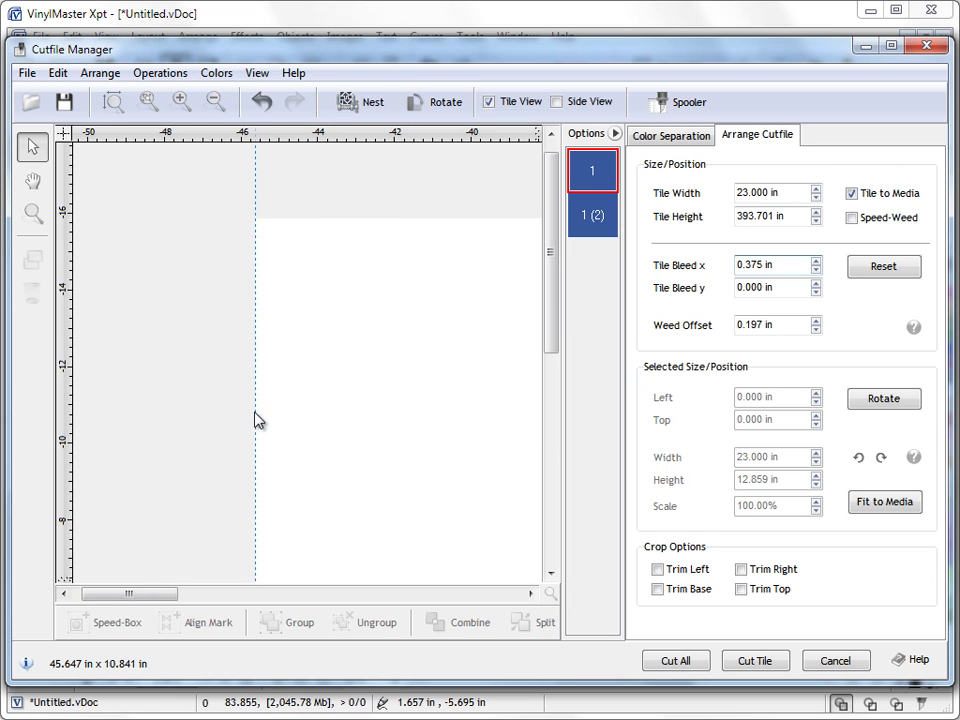
pyautogui.moveTo(161, 593); pyautogui.dragTo(330, 593)
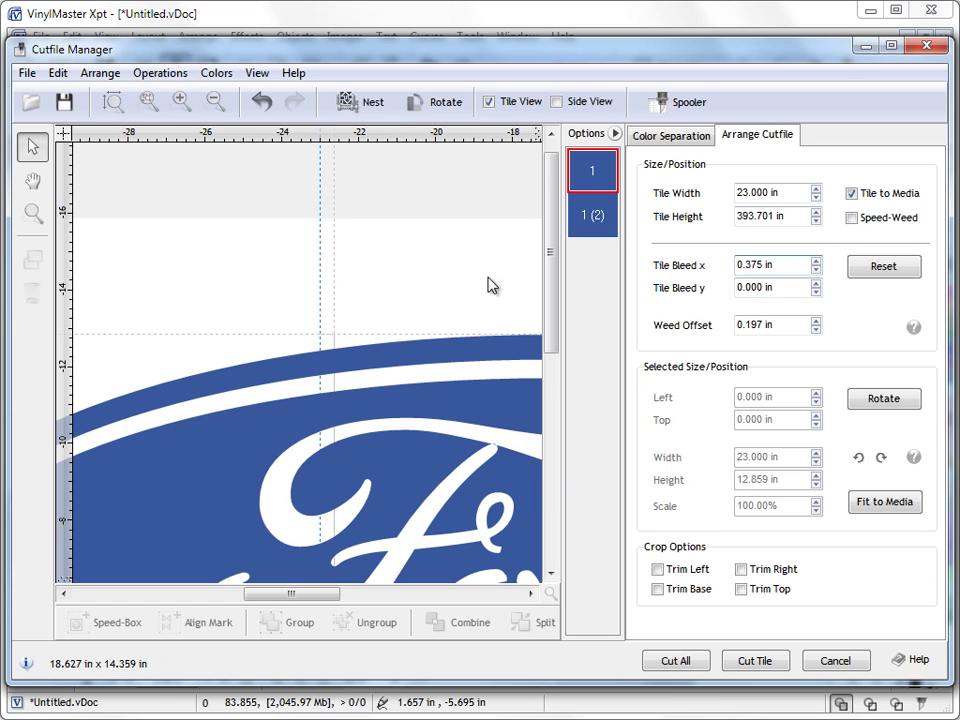
# Fit the whole logo in view and set the horizontal tile bleed to 2 in
pyautogui.click(549, 593)
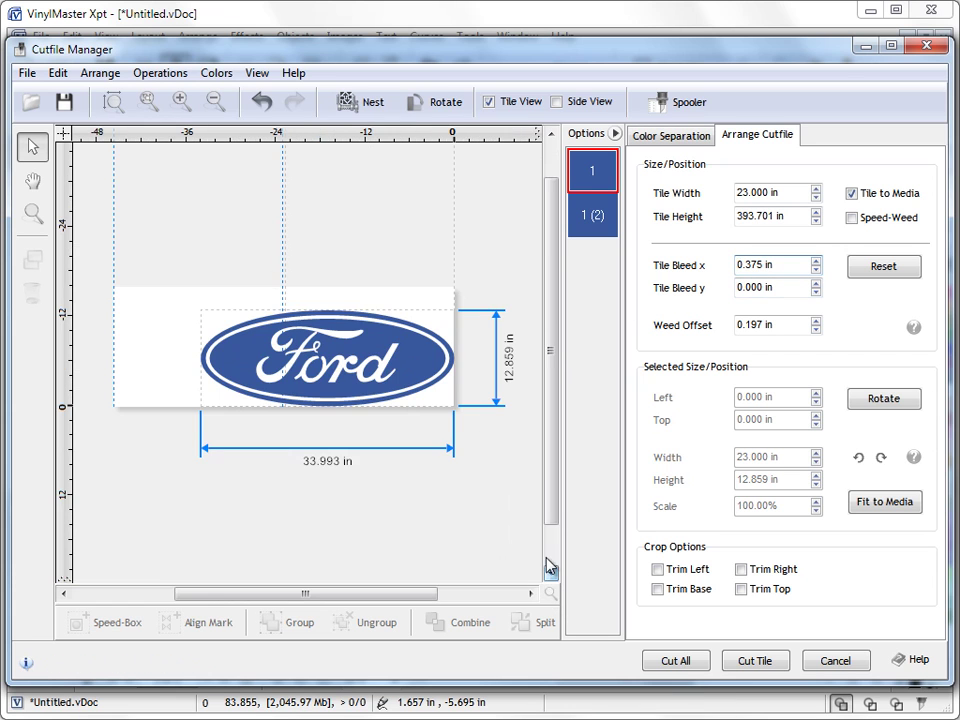
pyautogui.click(741, 266)
pyautogui.write('2')
pyautogui.press('Return')
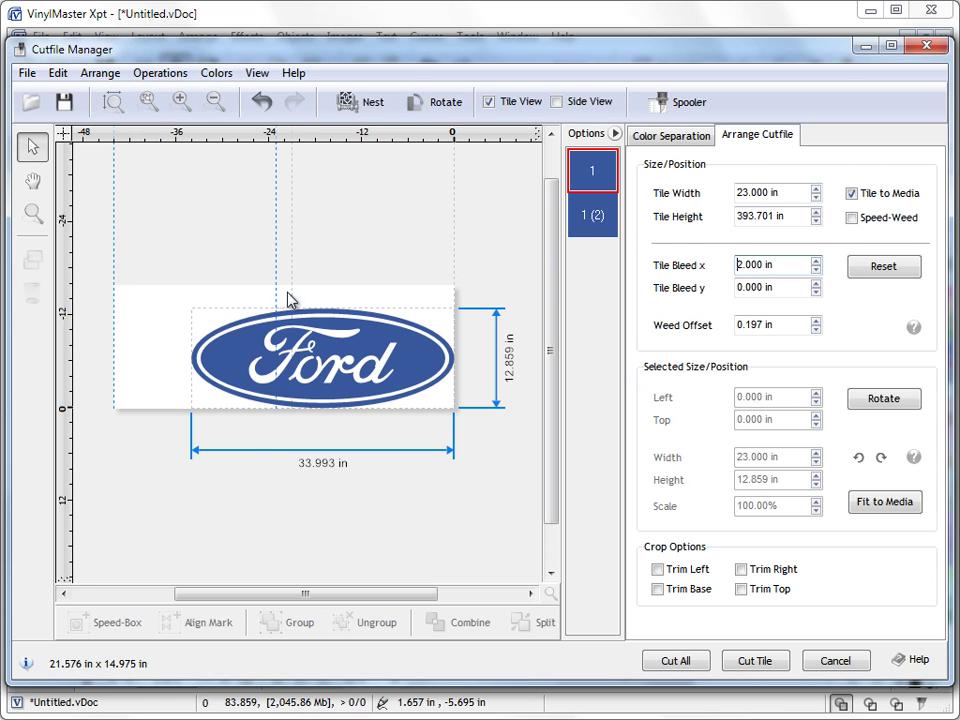
# Zoom into the top-left overlap and reduce Tile Bleed x to 0.375 in
pyautogui.click(33, 213)
pyautogui.moveTo(242, 259); pyautogui.dragTo(336, 340)
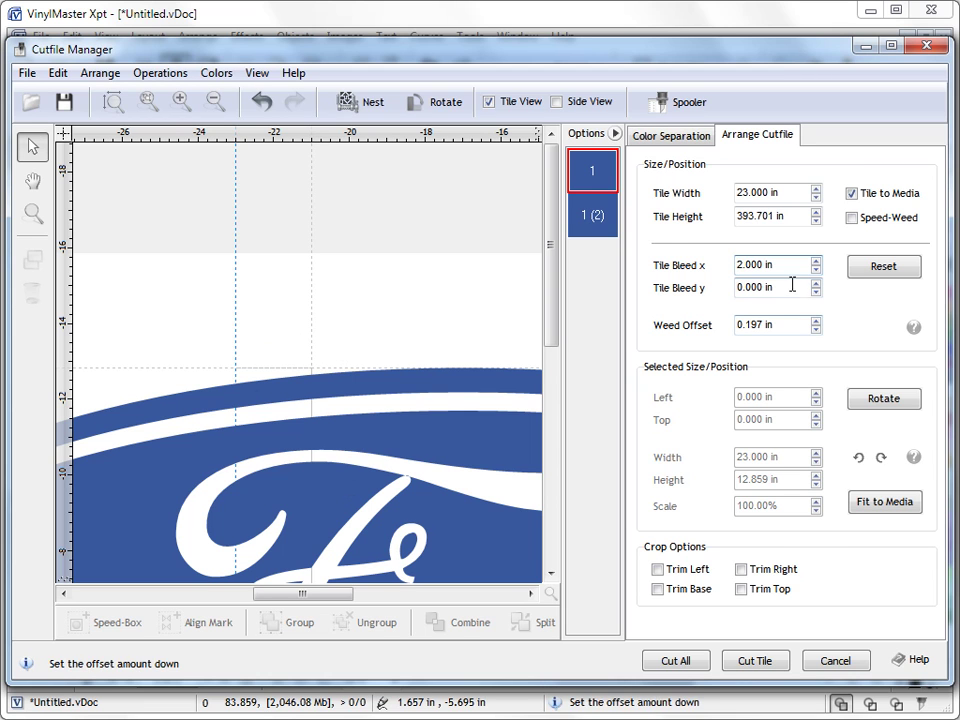
pyautogui.click(765, 265)
pyautogui.write('0.375')
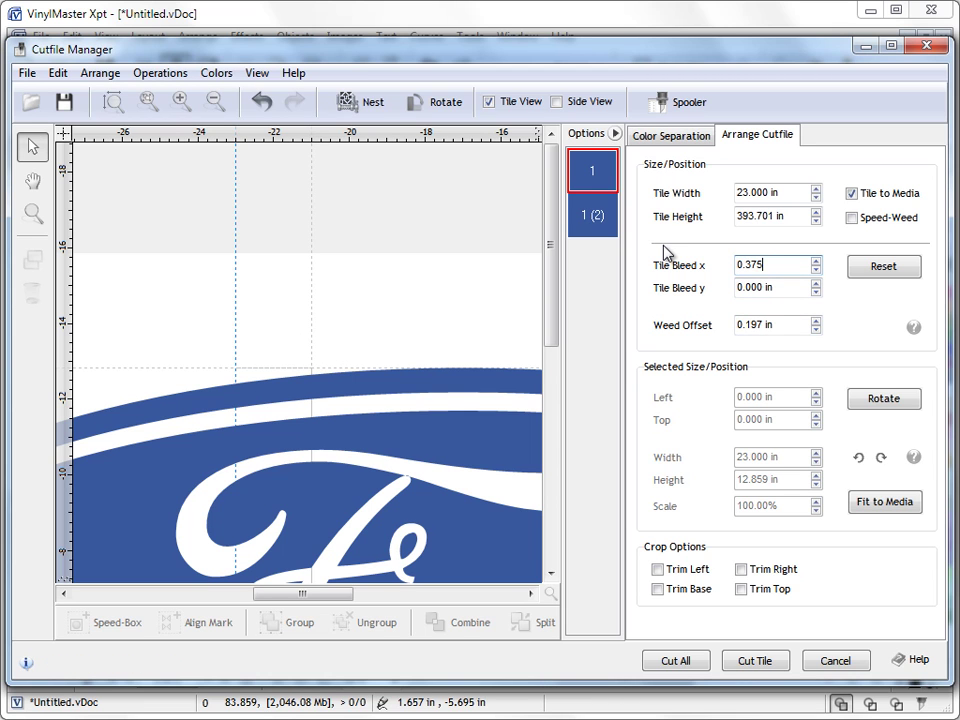
pyautogui.click(780, 287)
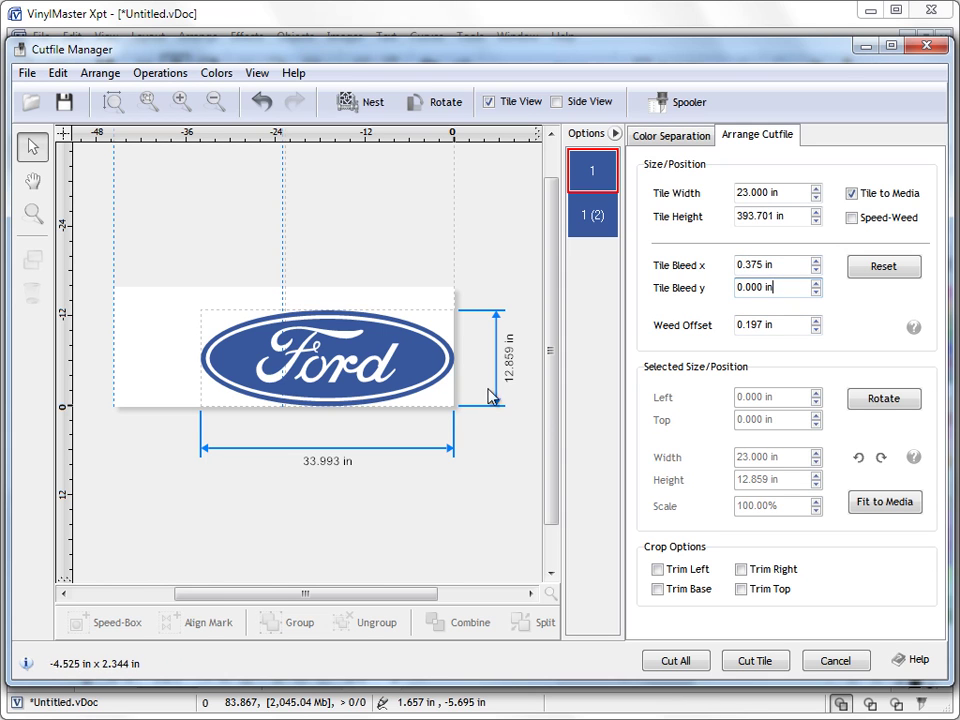
pyautogui.click(430, 374)
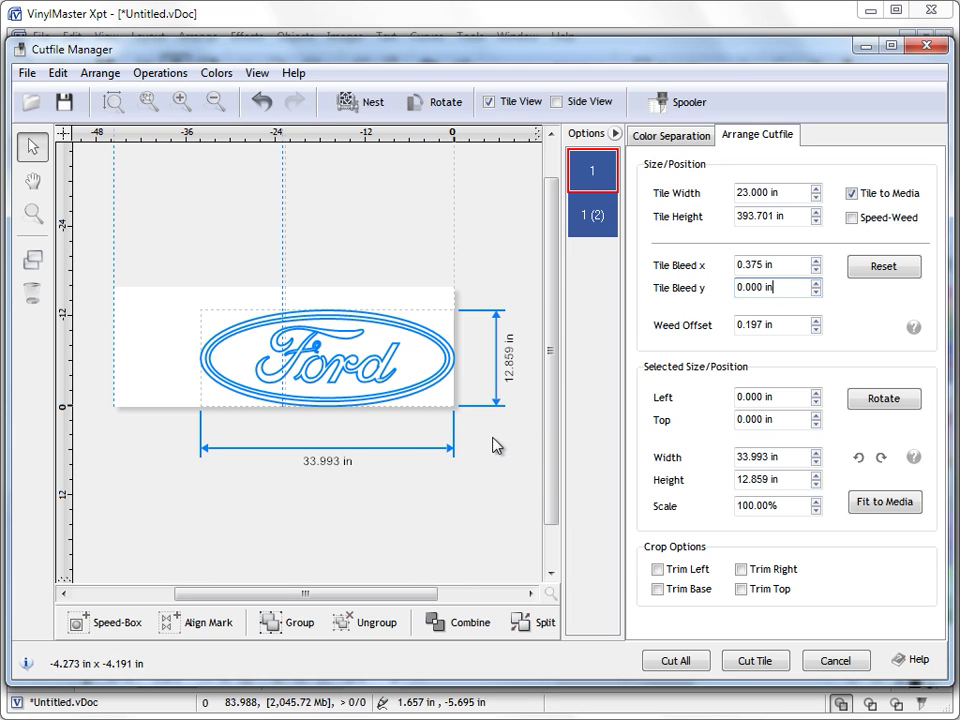
pyautogui.moveTo(360, 376)
pyautogui.mouseDown()
pyautogui.moveTo(291, 364)
pyautogui.moveTo(321, 369)
pyautogui.moveTo(347, 356)
pyautogui.moveTo(336, 360)
pyautogui.moveTo(371, 381)
pyautogui.moveTo(354, 366)
pyautogui.mouseUp()
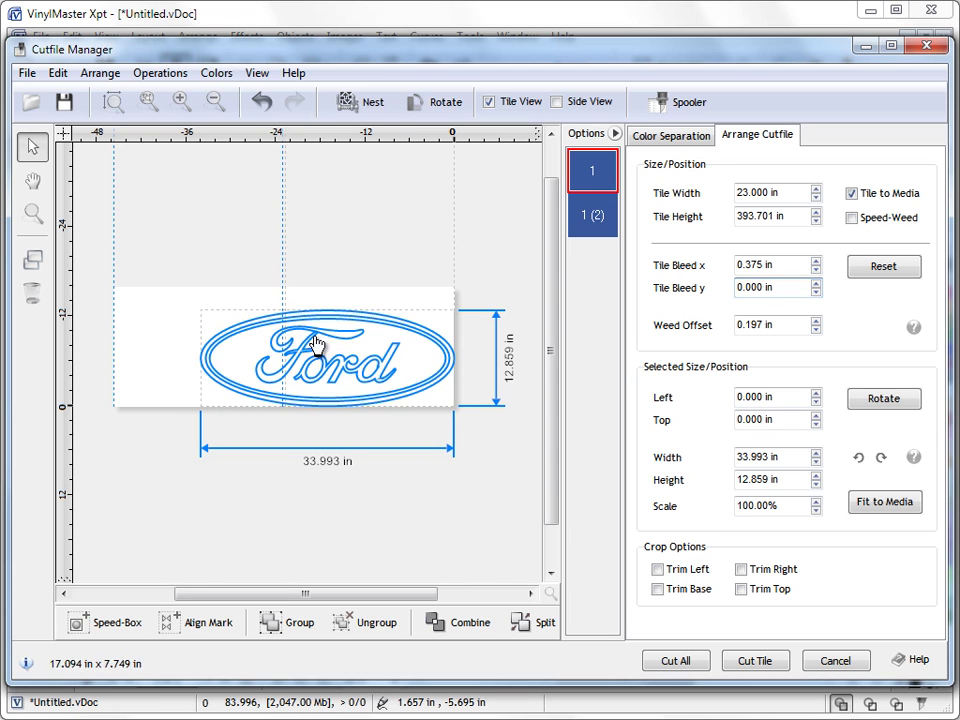
pyautogui.click(676, 661)
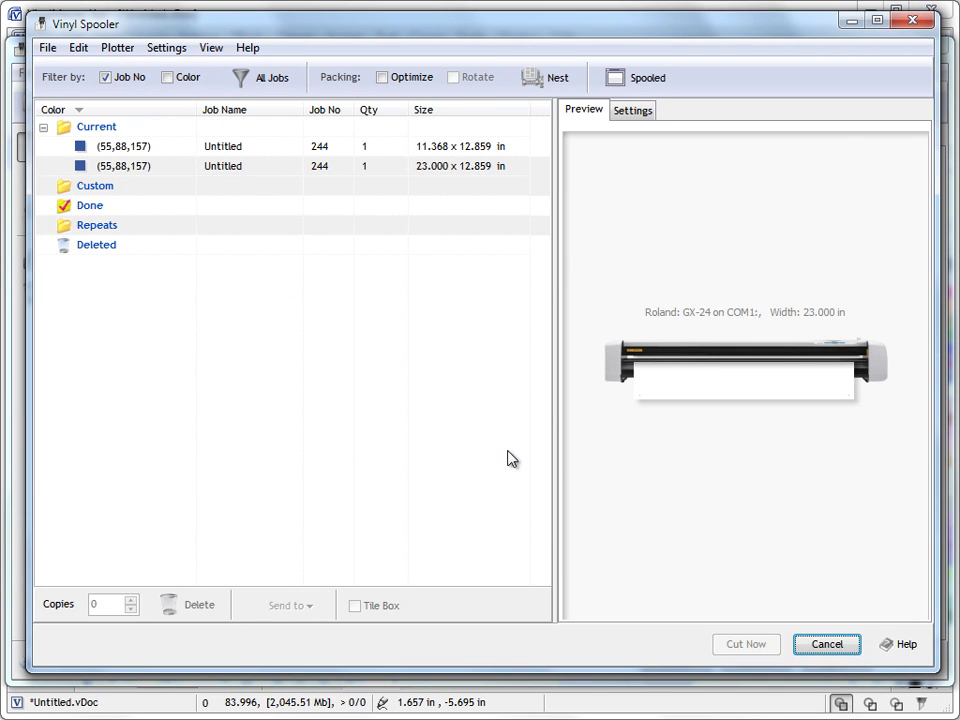
pyautogui.click(216, 151)
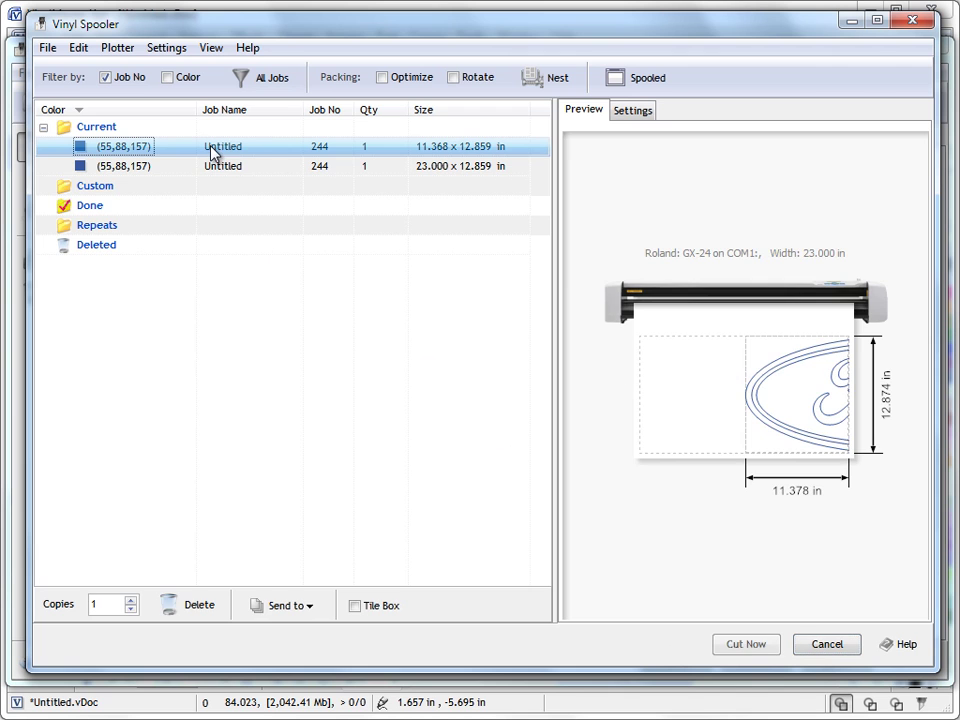
pyautogui.click(280, 168)
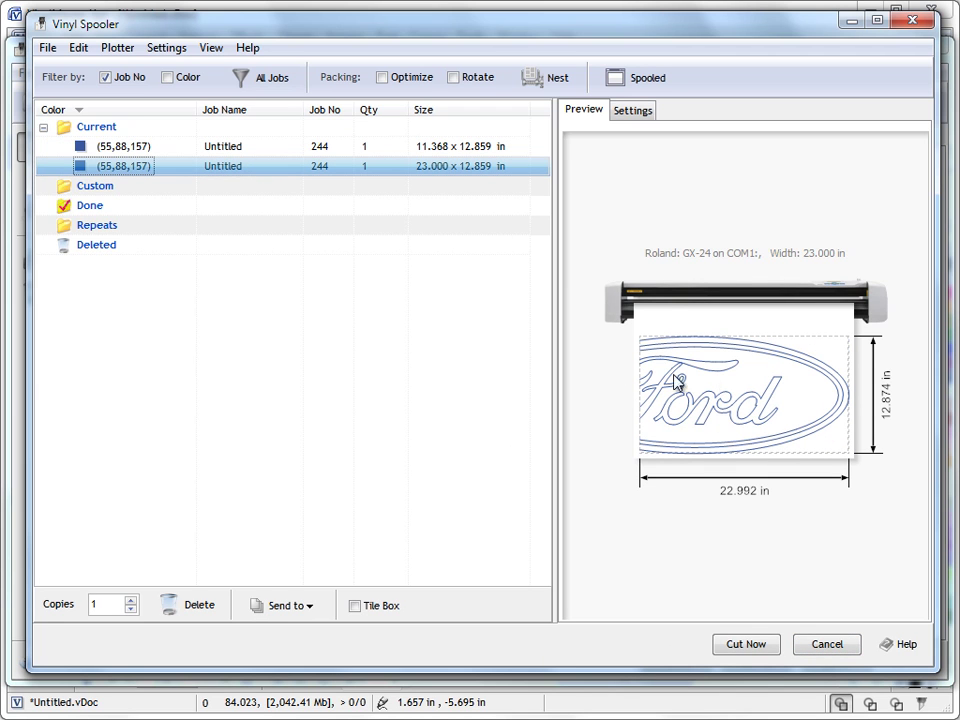
pyautogui.click(427, 146)
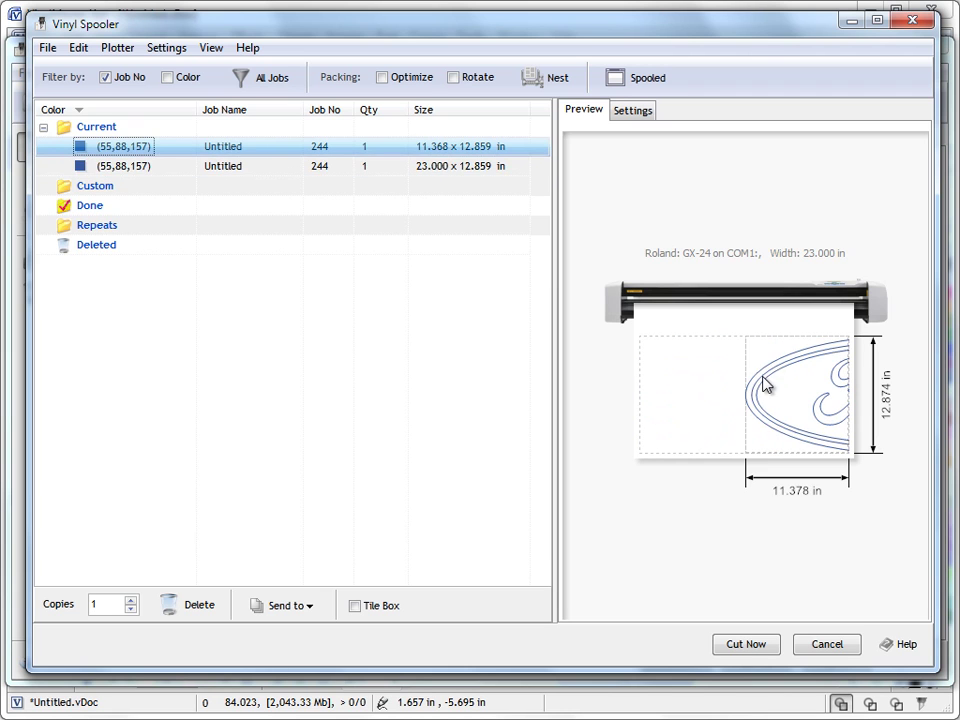
pyautogui.click(338, 166)
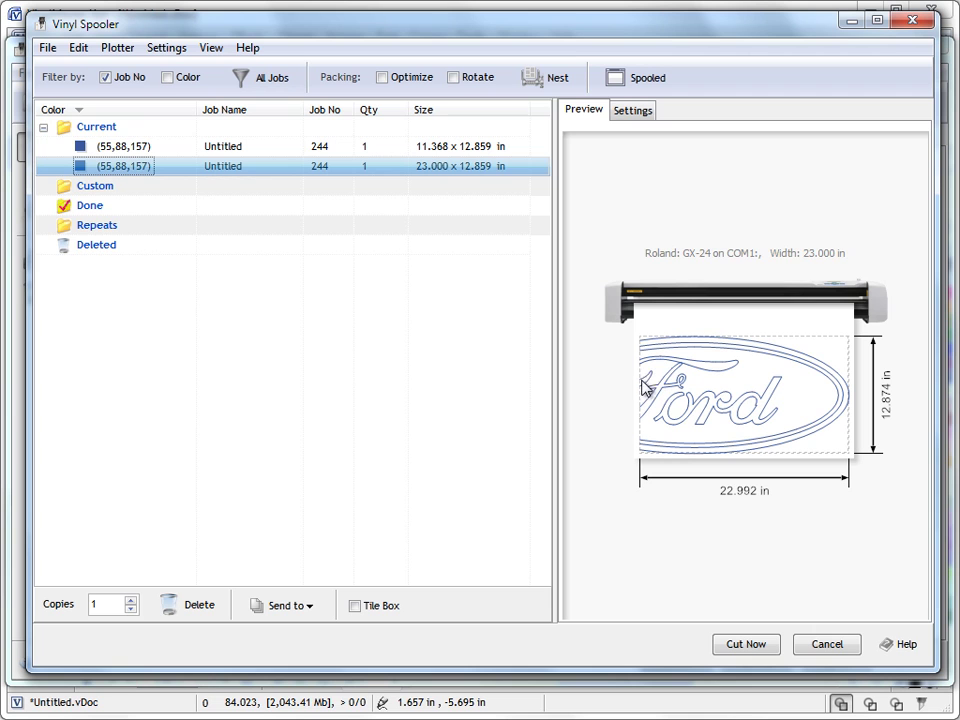
pyautogui.click(428, 148)
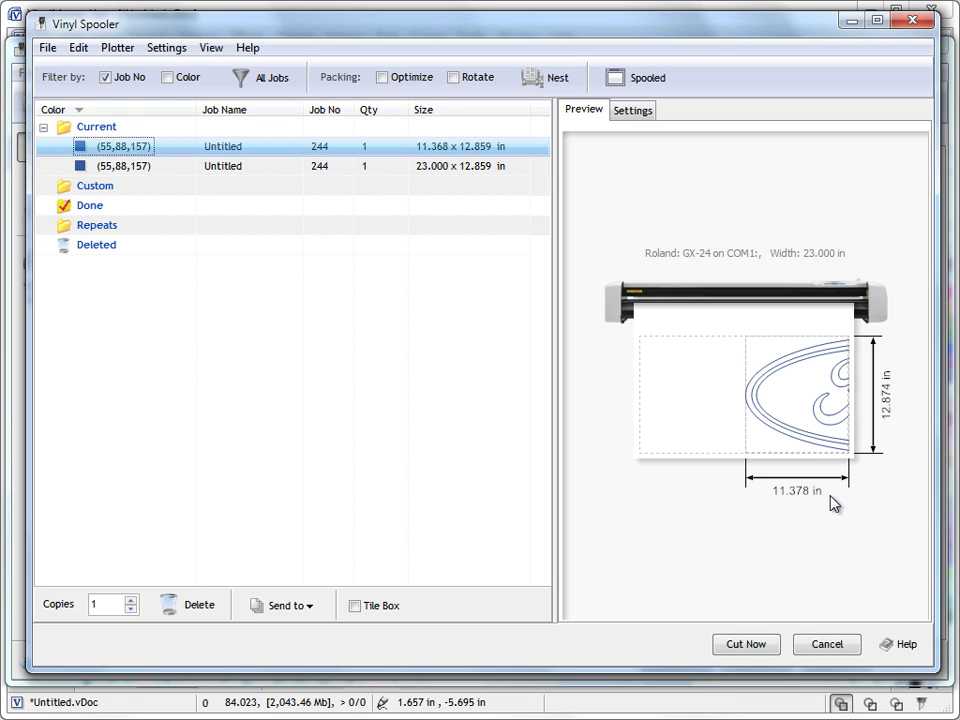
pyautogui.click(288, 167)
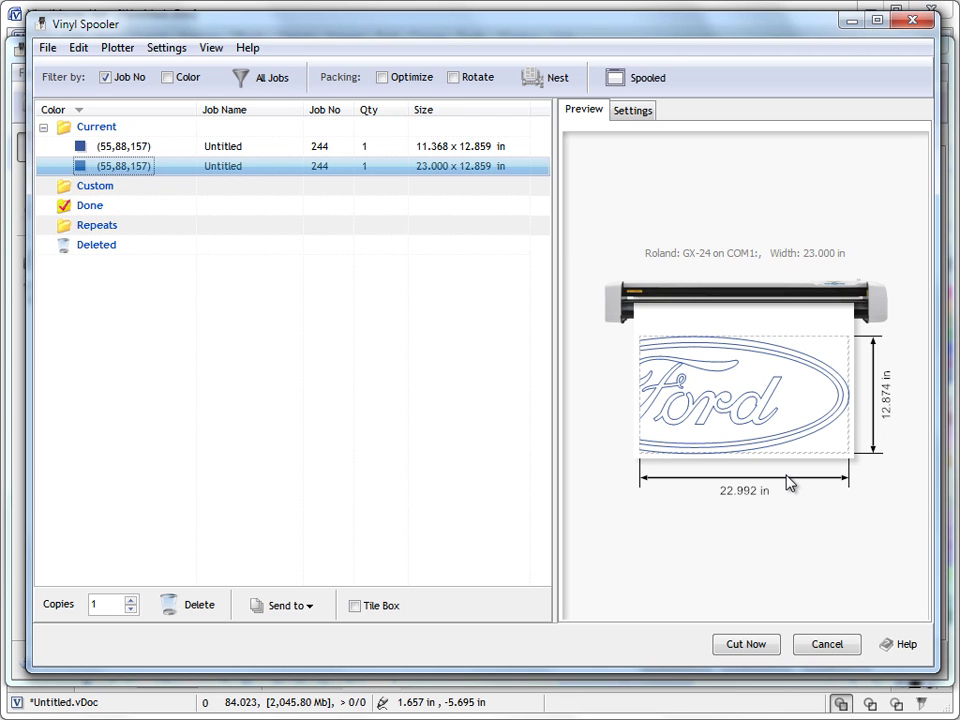
pyautogui.click(818, 644)
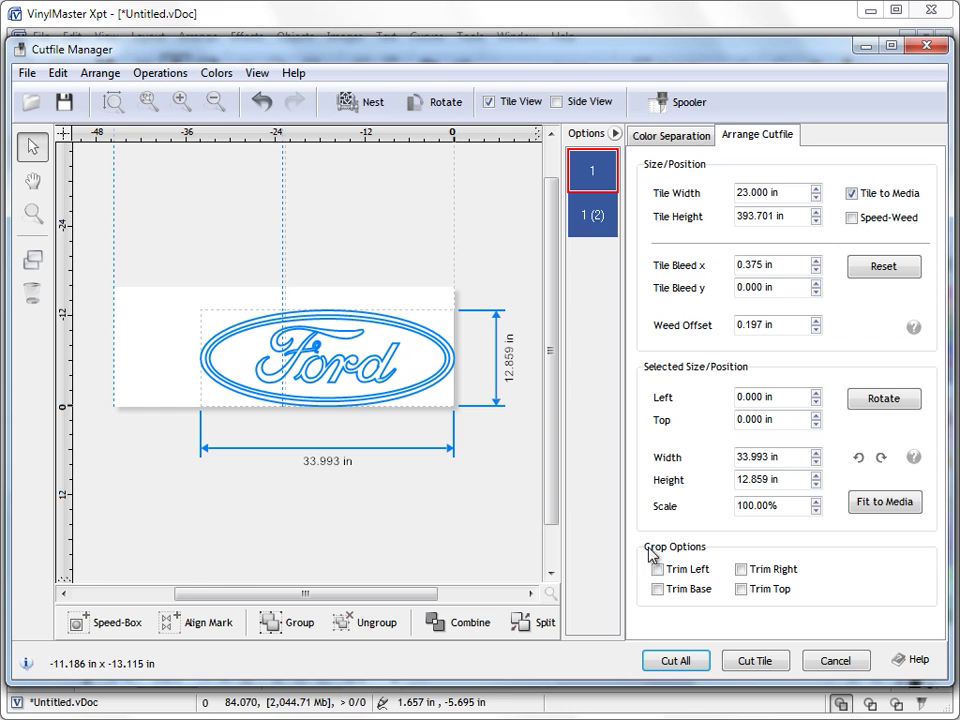
pyautogui.click(676, 661)
pyautogui.click(362, 166)
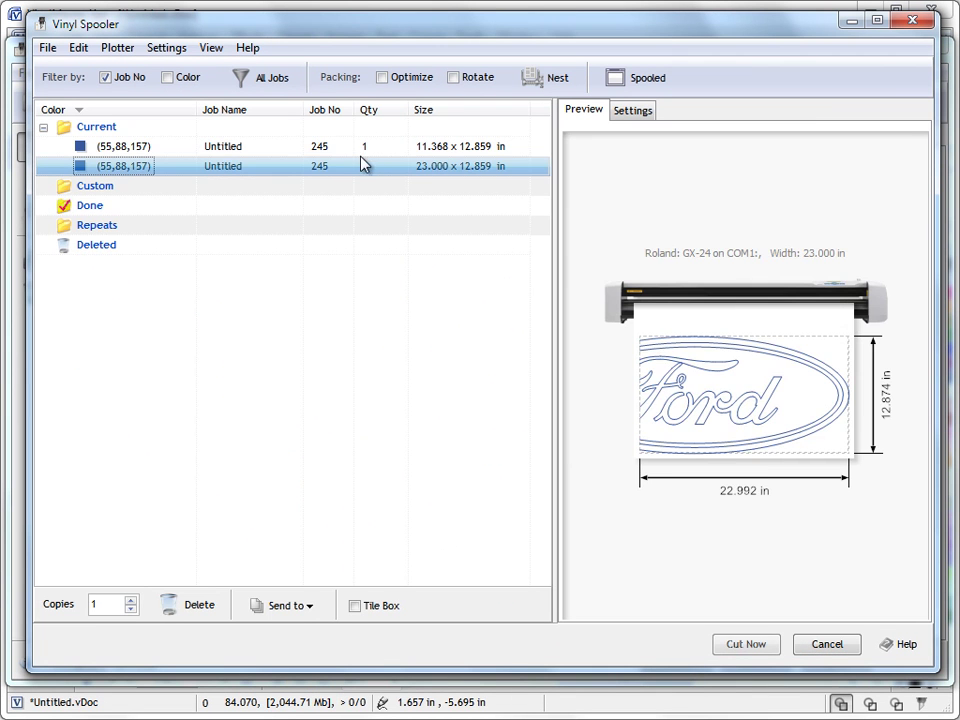
pyautogui.click(364, 152)
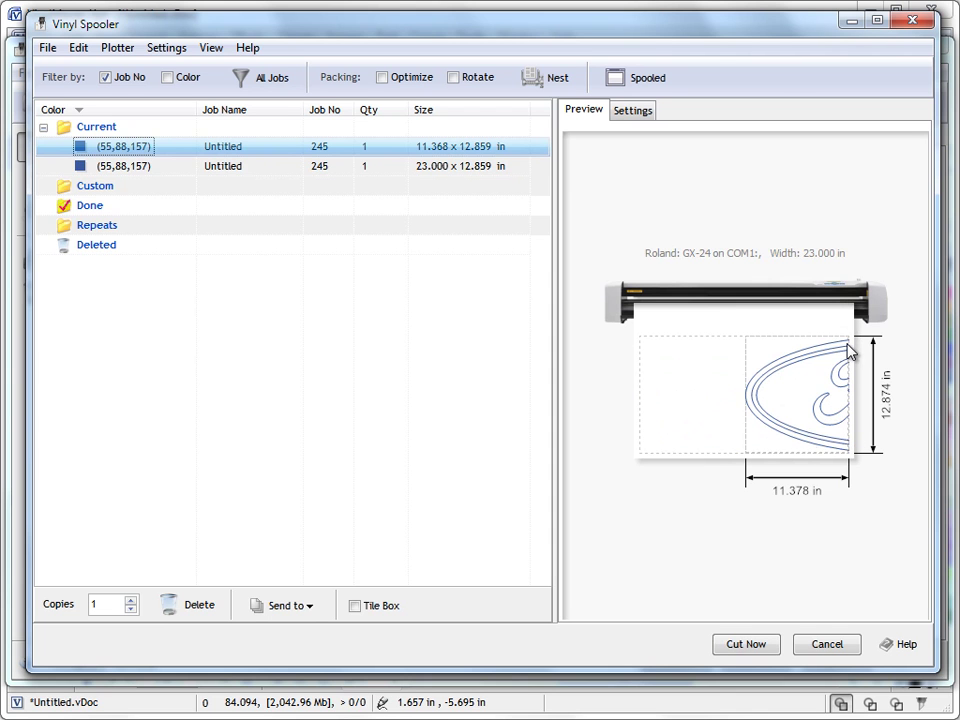
pyautogui.click(855, 645)
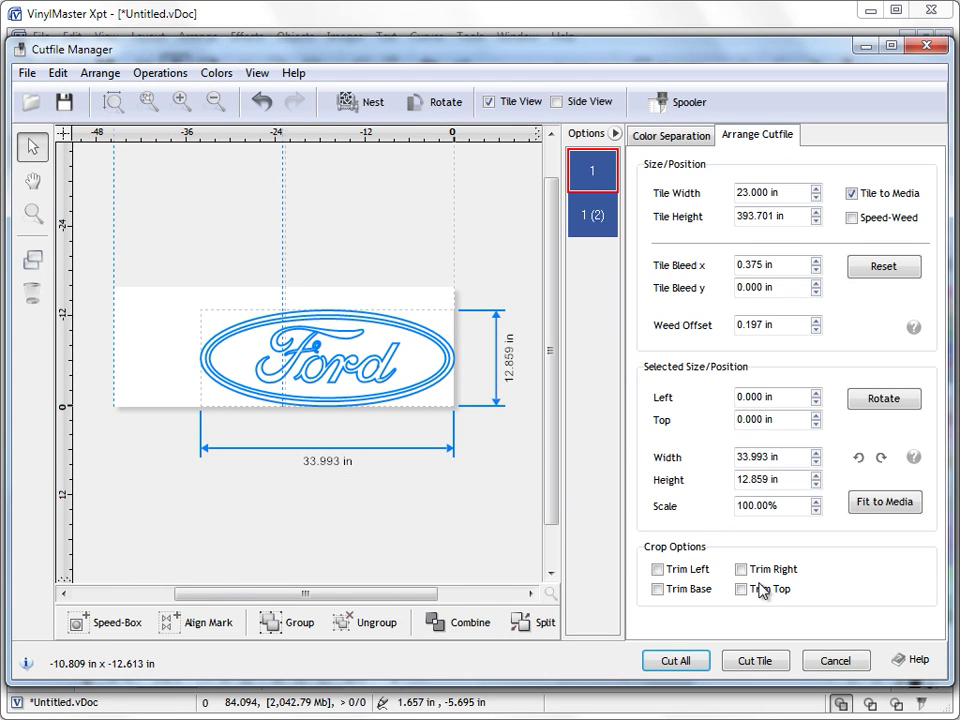
# Close the Cutfile Manager, add a third page, and size it to Sign Blank 05I (48 x 48 in)
pyautogui.click(836, 660)
pyautogui.click(516, 279)
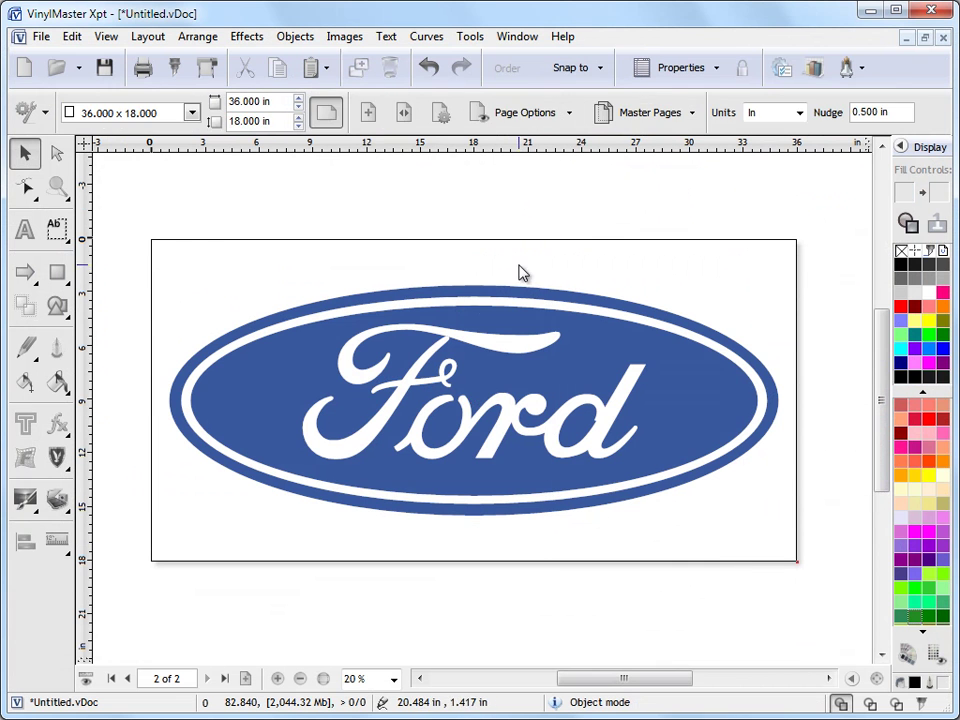
pyautogui.click(246, 678)
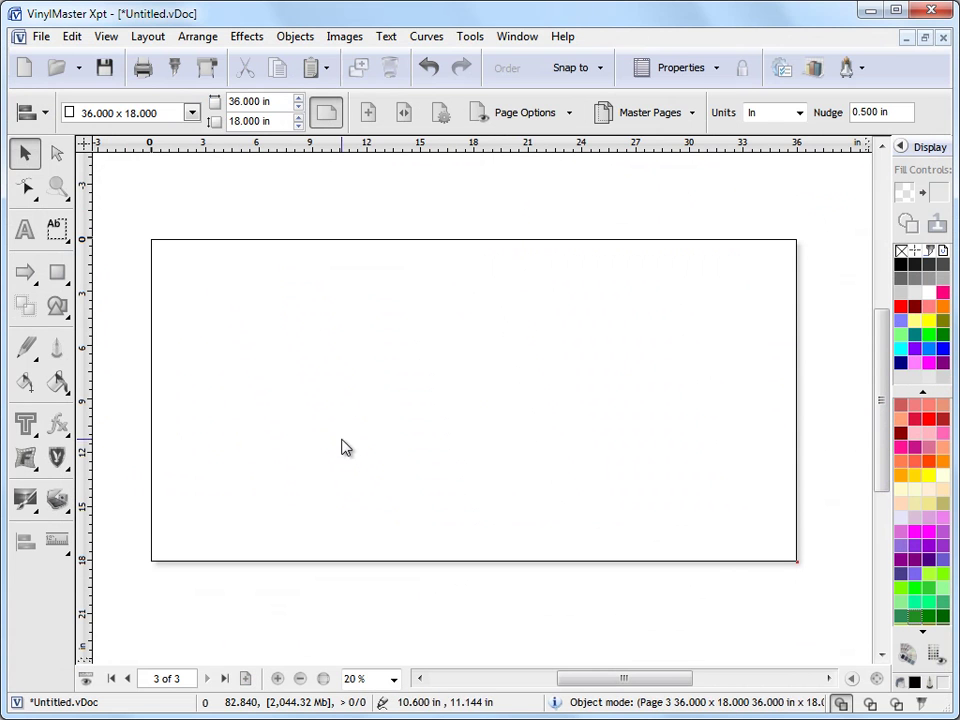
pyautogui.click(193, 113)
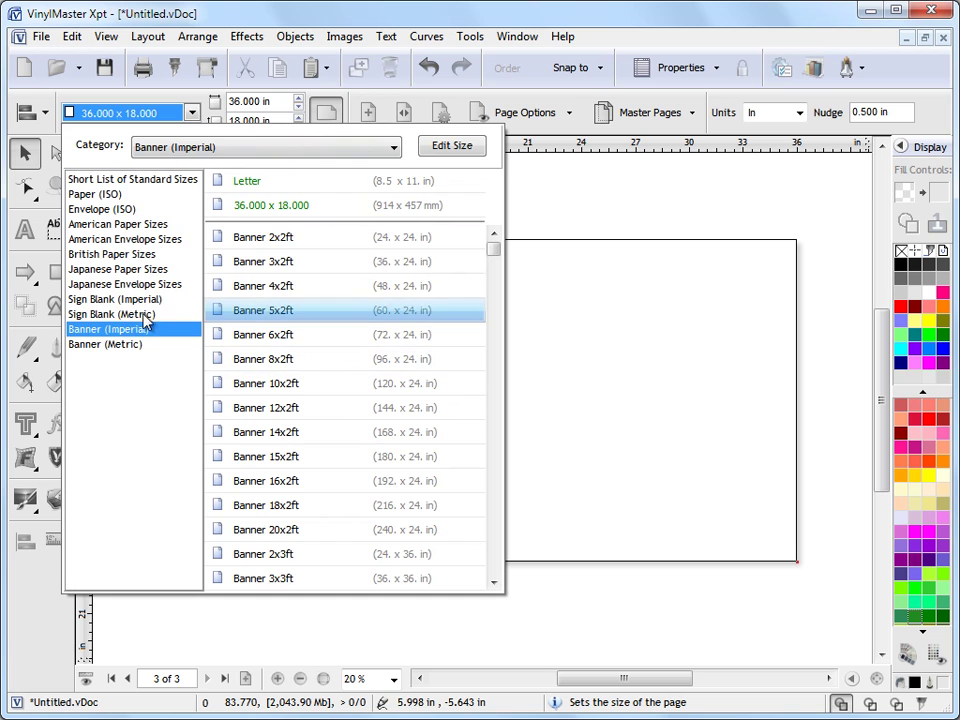
pyautogui.click(139, 302)
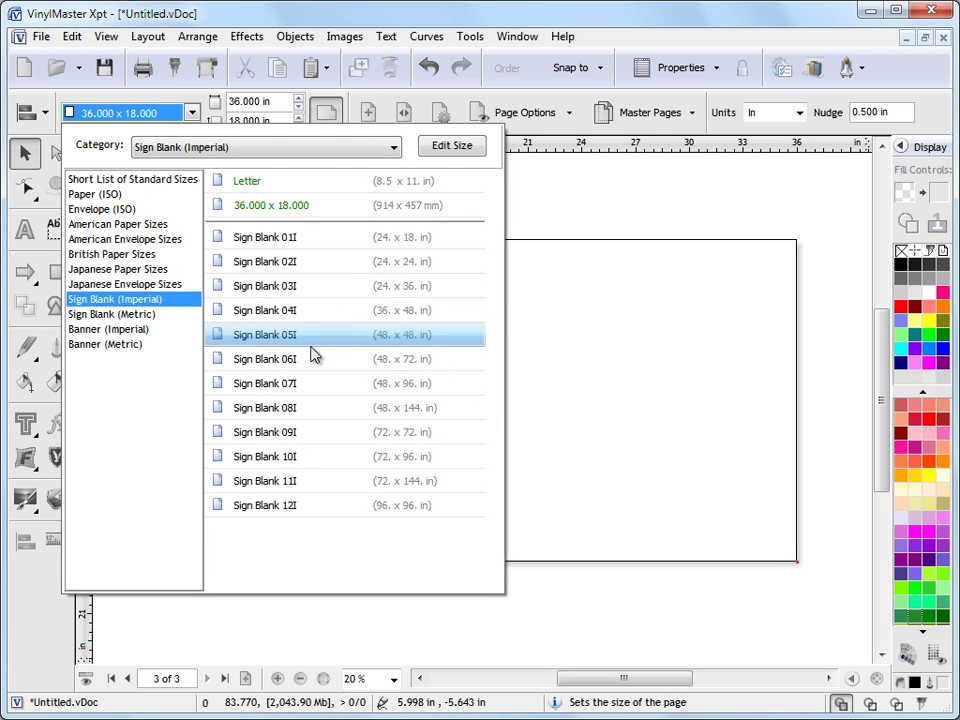
pyautogui.click(310, 340)
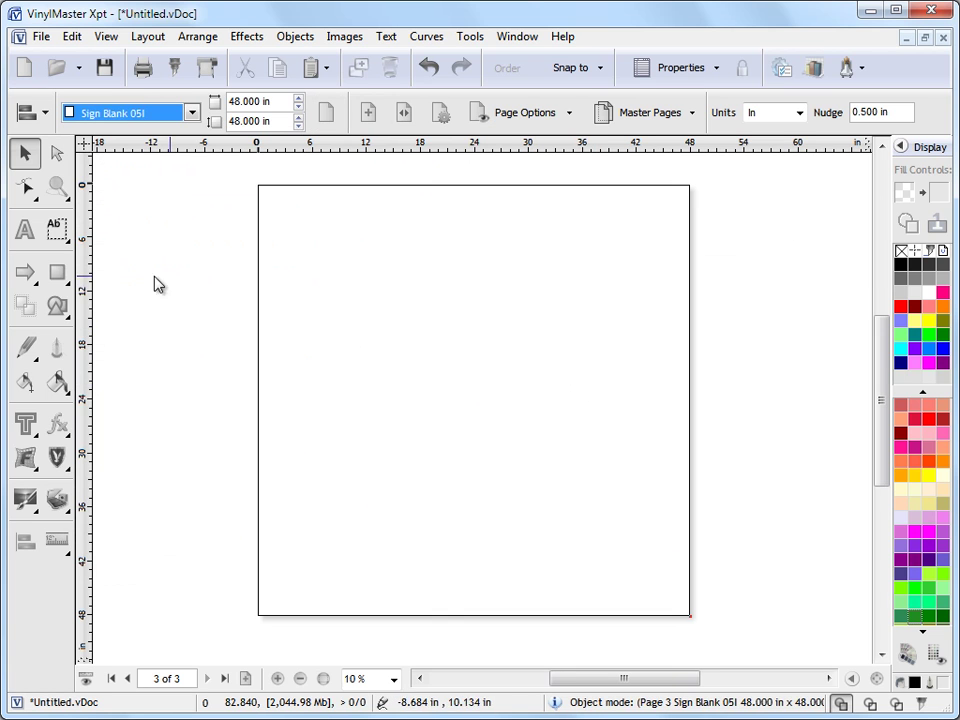
# Draw a 35.403 in circle with the Circle/Ellipse tool and centre it on page 3
pyautogui.click(58, 273)
pyautogui.click(141, 312)
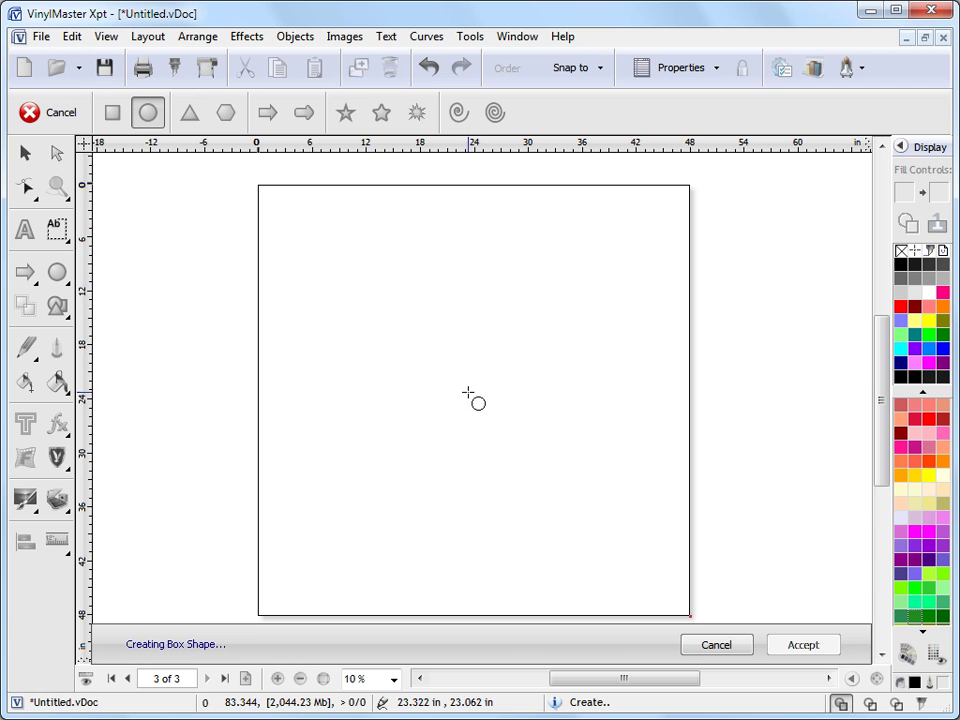
pyautogui.moveTo(474, 392); pyautogui.dragTo(622, 505)
pyautogui.moveTo(662, 579); pyautogui.dragTo(624, 542)
pyautogui.moveTo(484, 396)
pyautogui.mouseDown()
pyautogui.moveTo(469, 390)
pyautogui.moveTo(476, 403)
pyautogui.mouseUp()
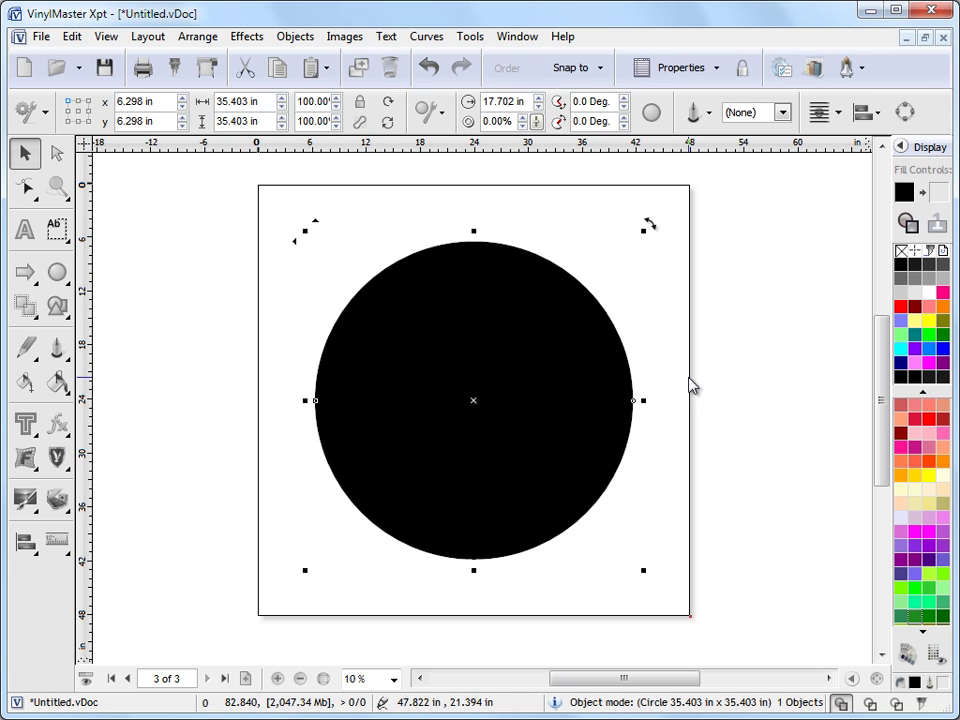
# Send the circle to the Cutfile Manager and tile it into 23 in and 12.797 in pieces
pyautogui.click(178, 80)
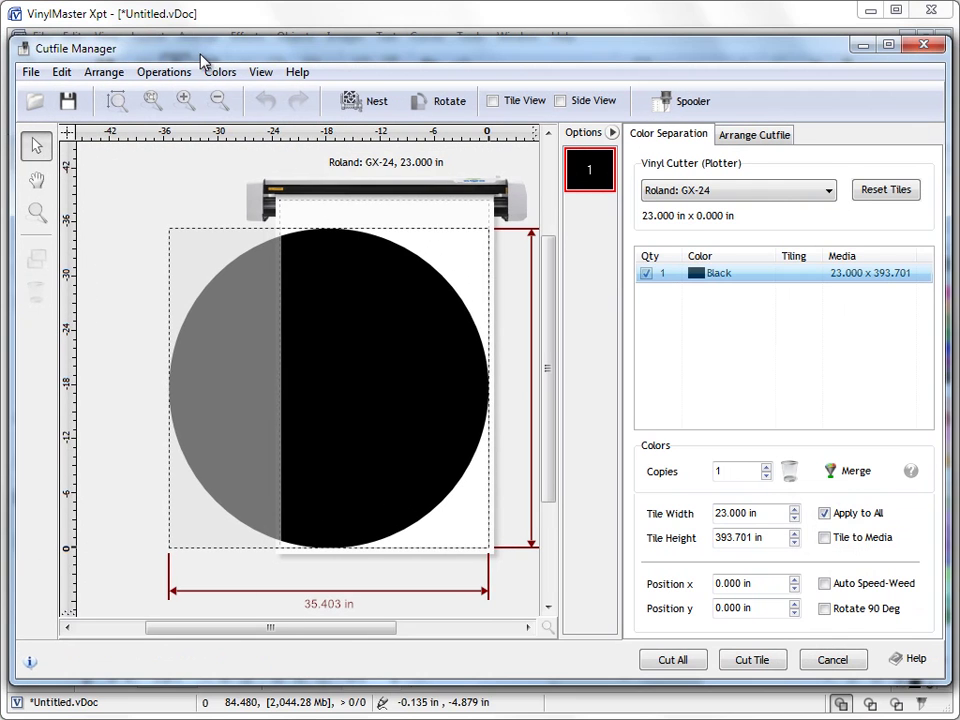
pyautogui.moveTo(203, 53); pyautogui.dragTo(201, 59)
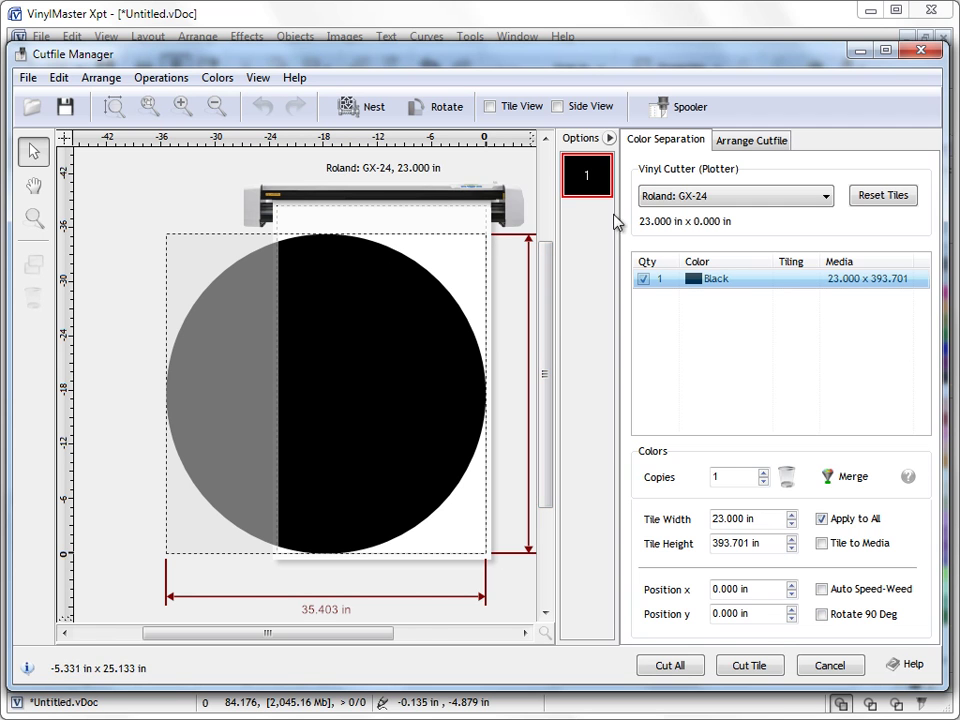
pyautogui.click(843, 546)
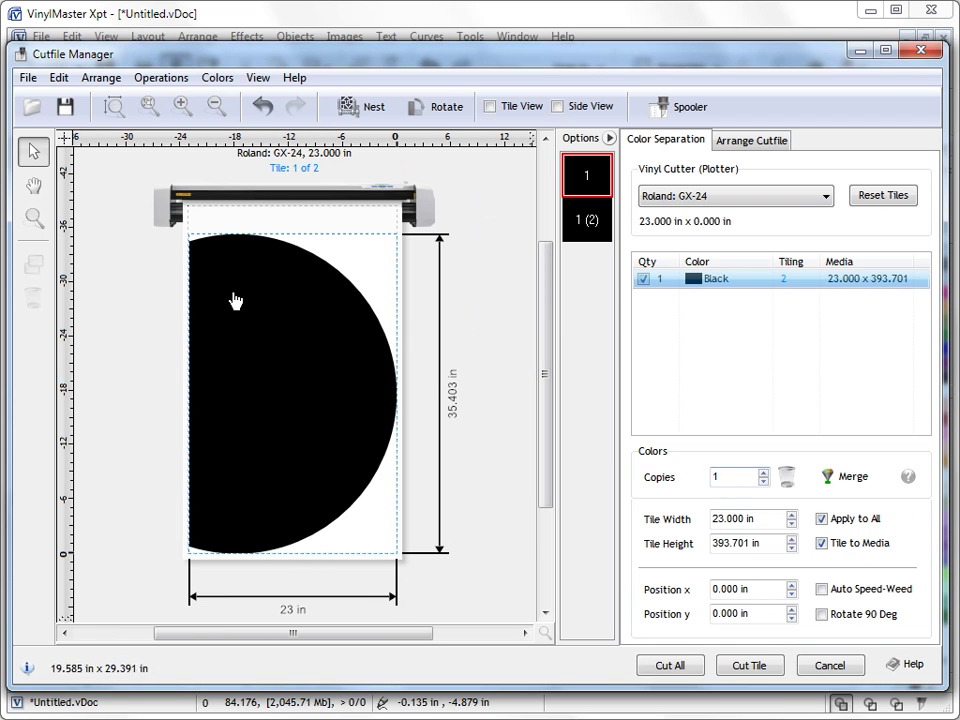
pyautogui.click(574, 236)
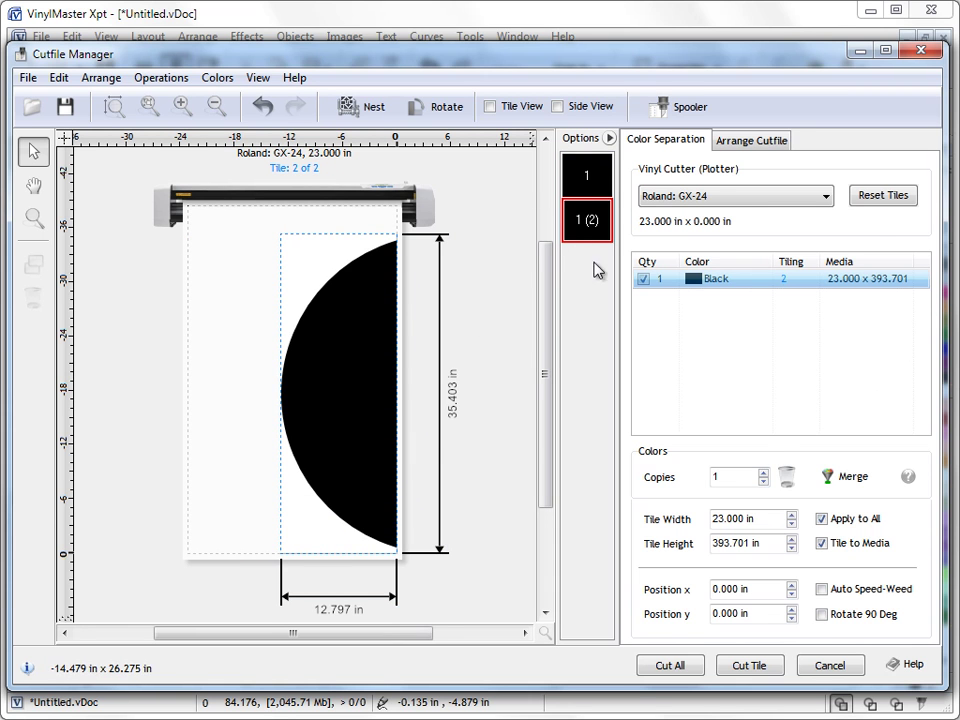
# Reposition the circle on the Arrange Cutfile layout and drag a vertical chopping guide through its tile seam
pyautogui.click(708, 139)
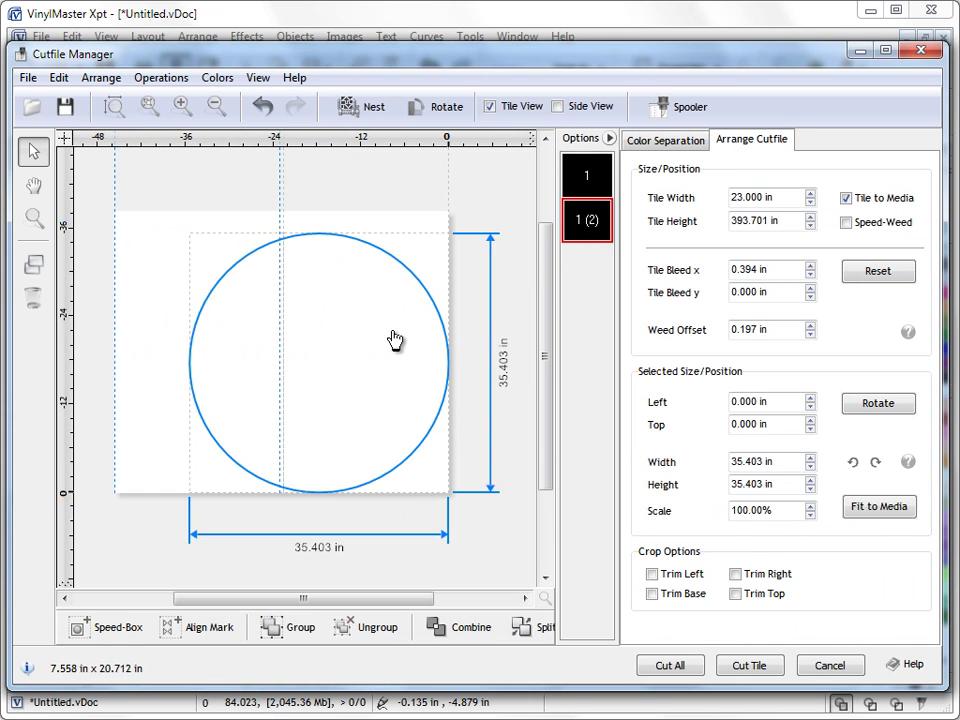
pyautogui.moveTo(392, 336); pyautogui.dragTo(349, 321)
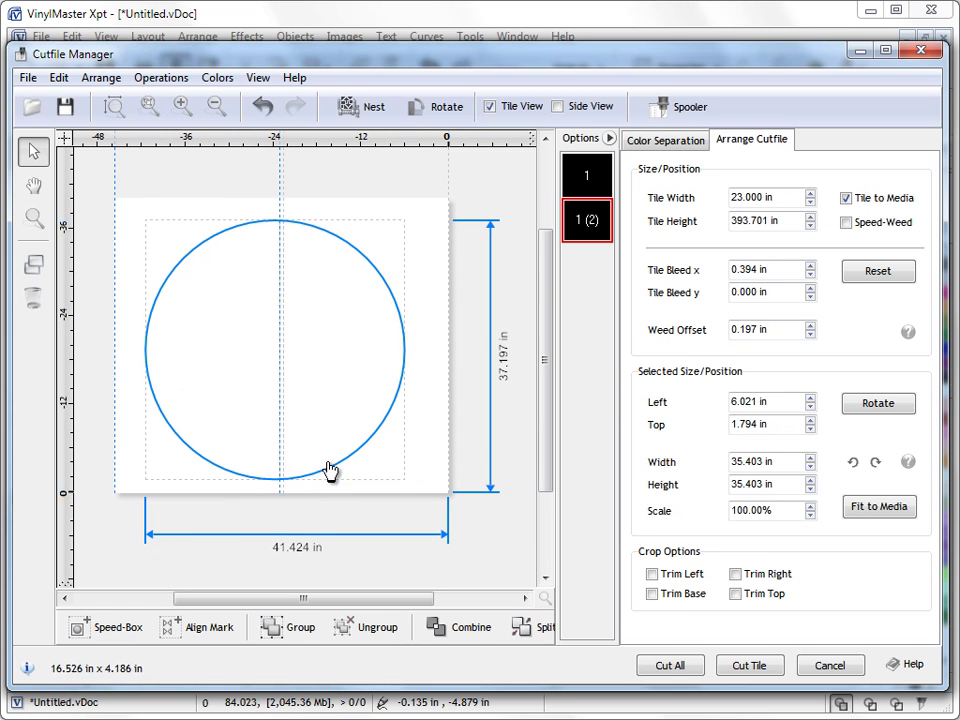
pyautogui.moveTo(354, 354); pyautogui.dragTo(330, 317)
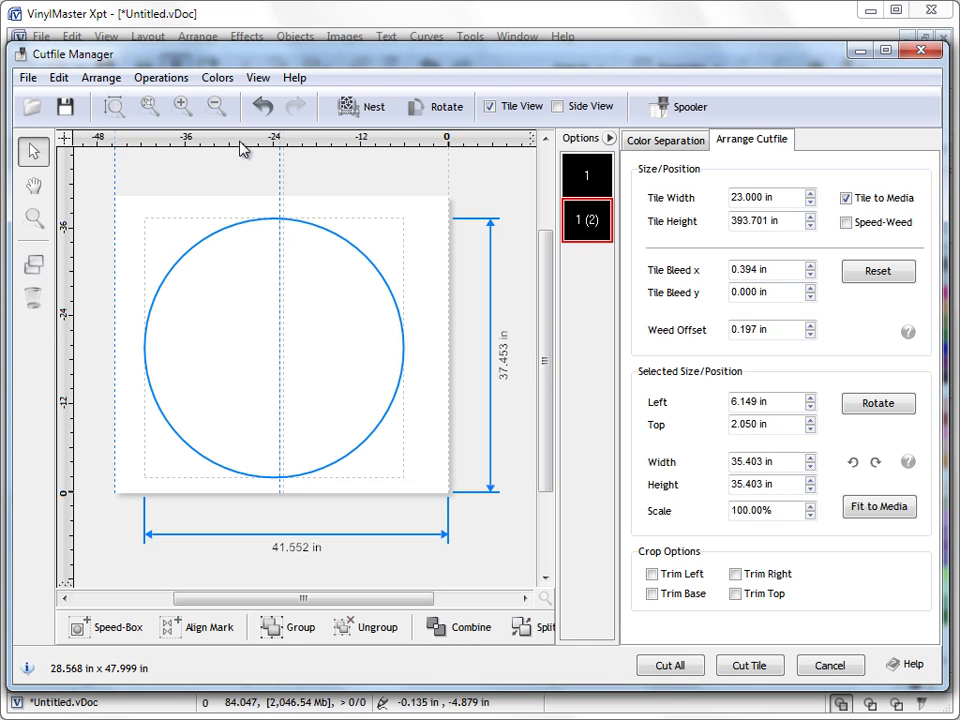
pyautogui.moveTo(70, 357); pyautogui.dragTo(279, 388)
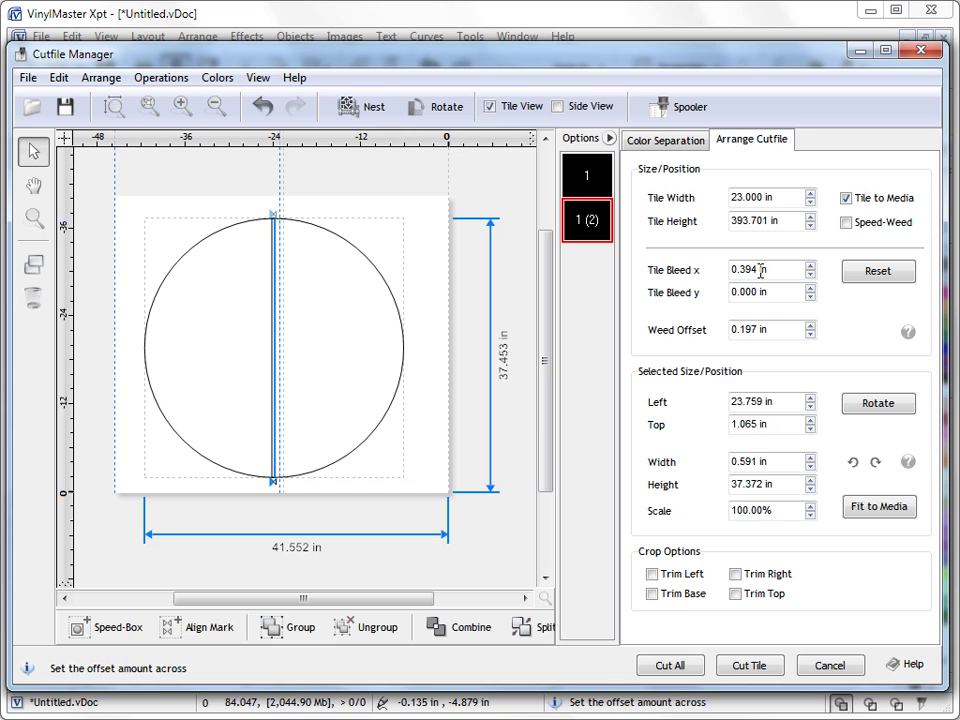
pyautogui.click(33, 218)
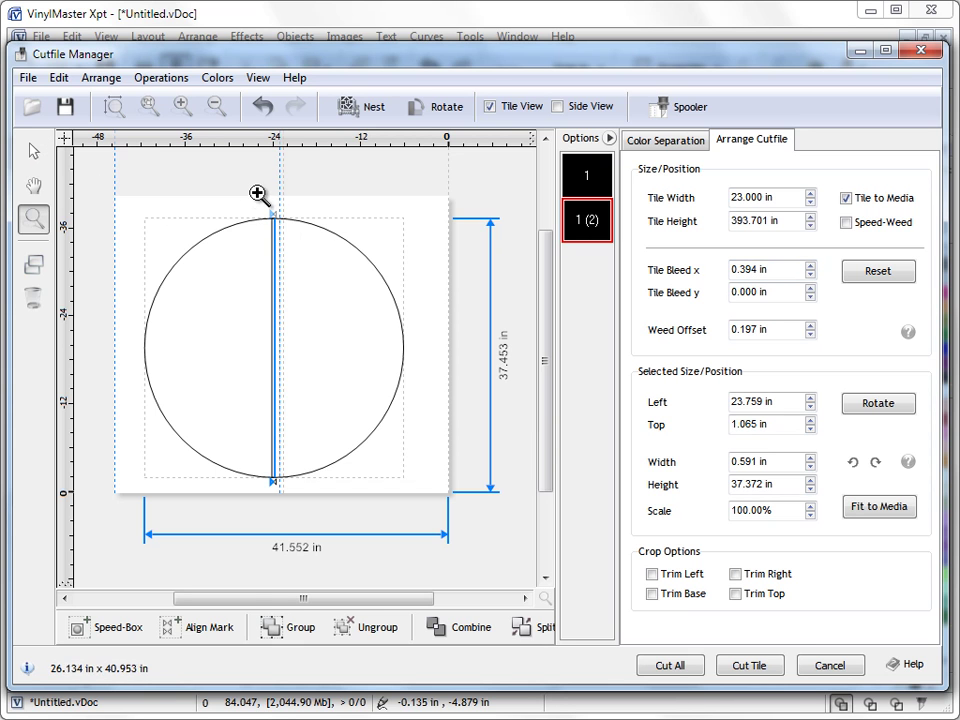
pyautogui.moveTo(253, 193); pyautogui.dragTo(313, 253)
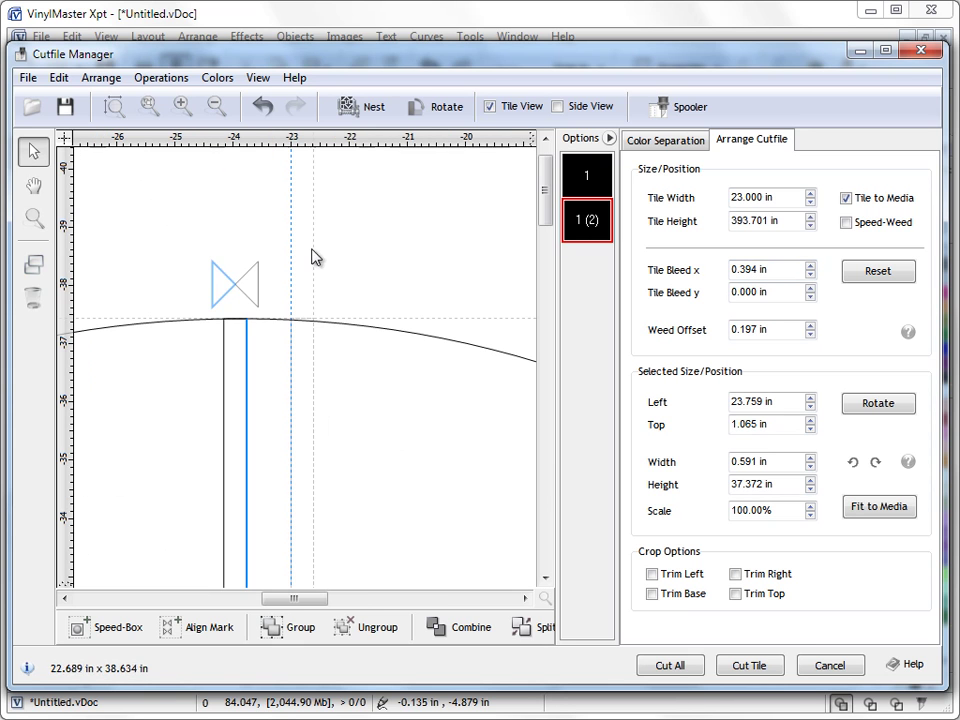
pyautogui.click(181, 373)
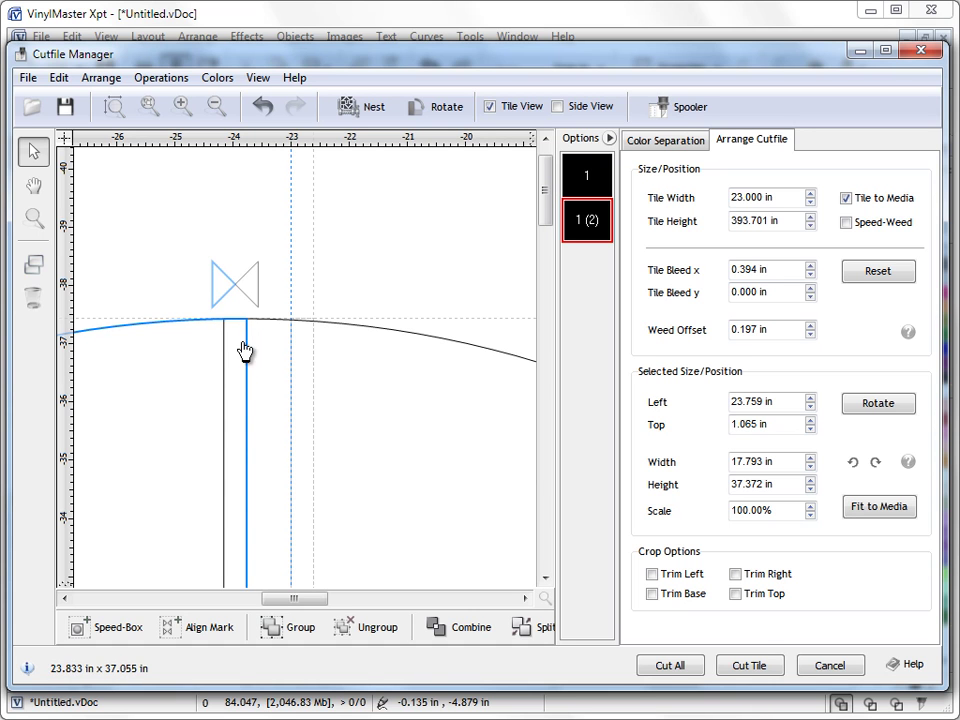
pyautogui.click(377, 358)
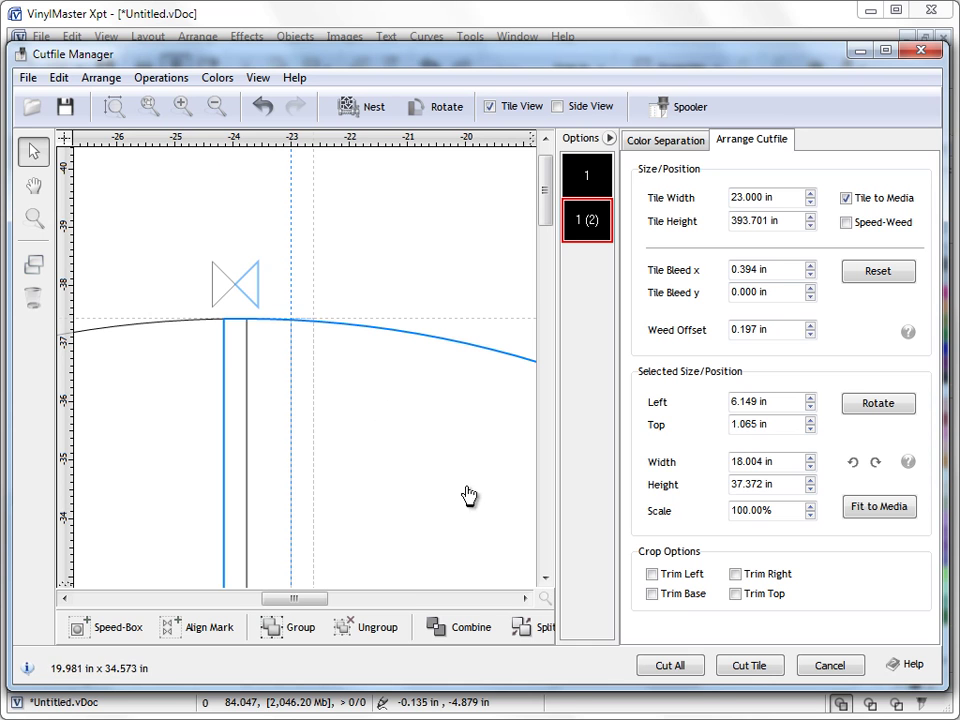
pyautogui.click(545, 597)
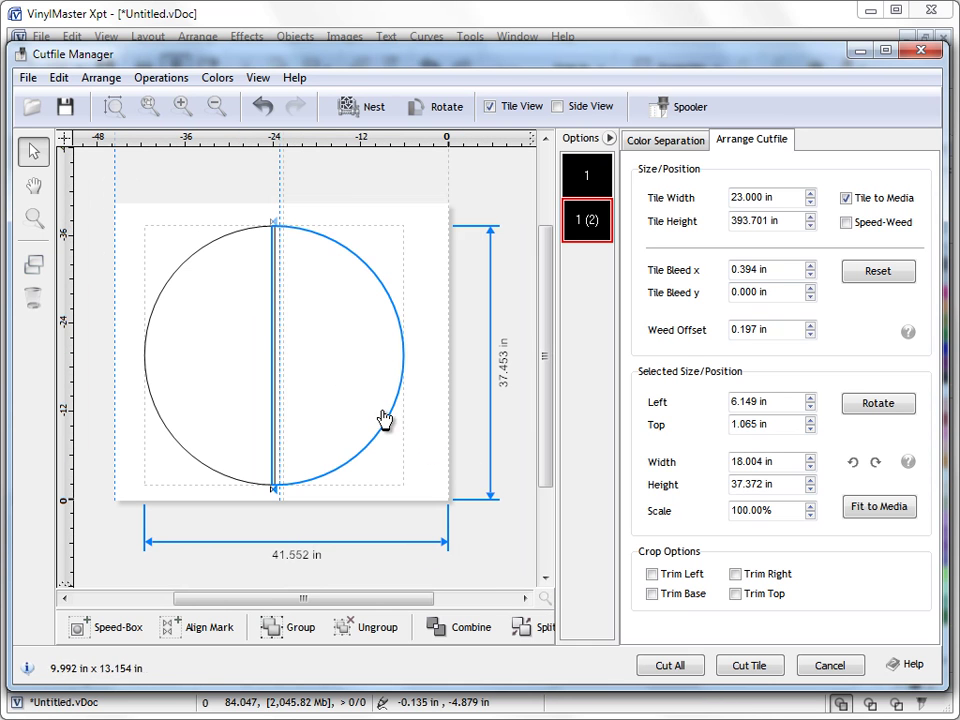
pyautogui.click(250, 327)
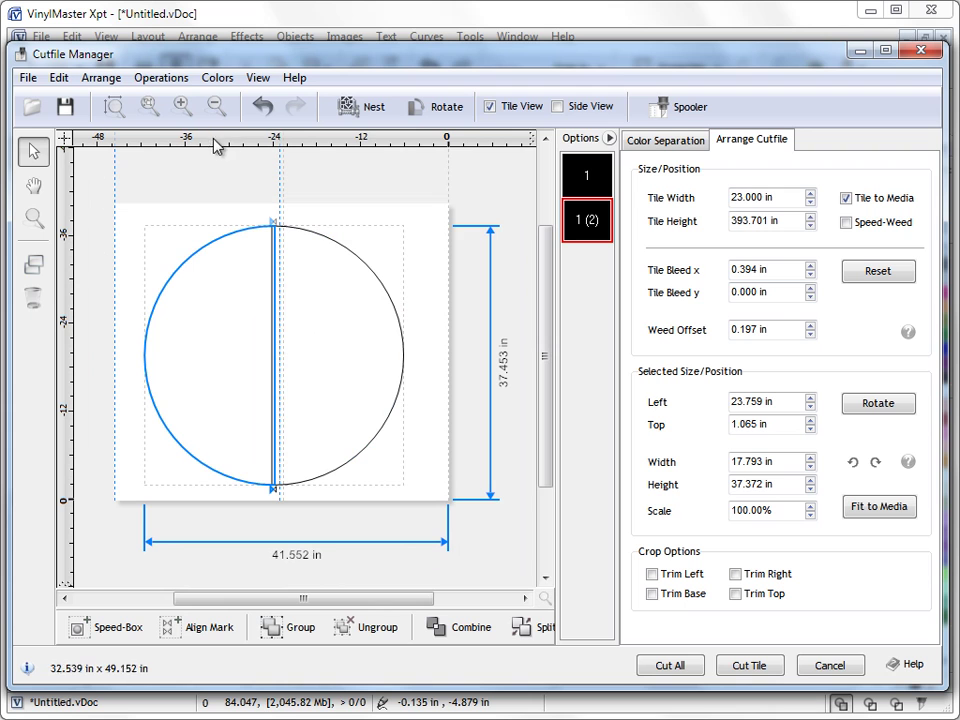
# Set the vertical tile bleed (Tile Bleed y) to 0.5 in
pyautogui.click(671, 294)
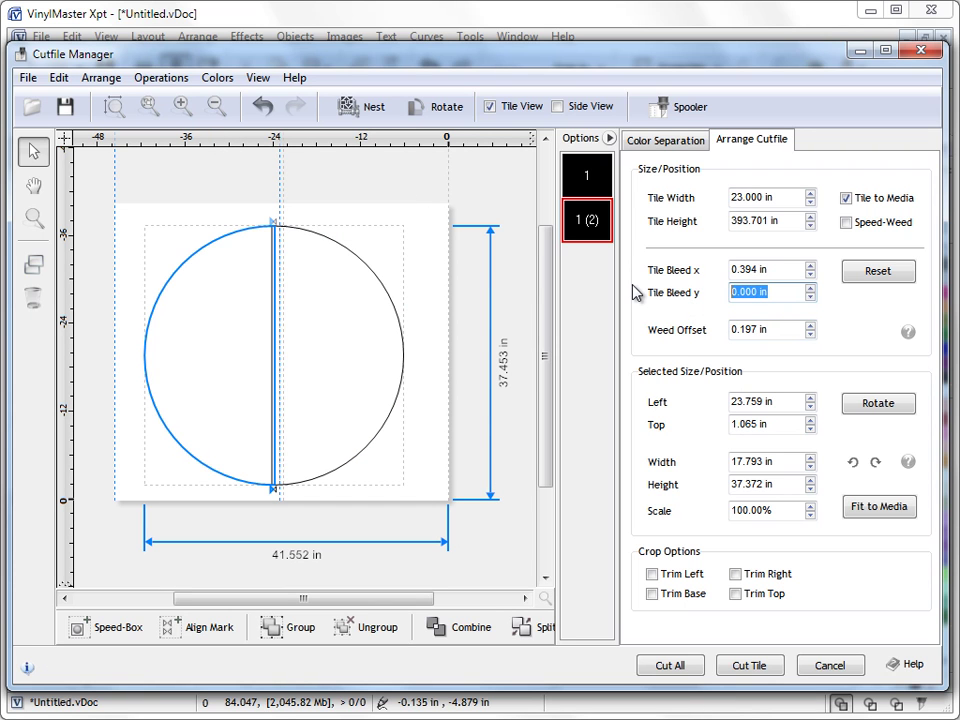
pyautogui.write('.5')
pyautogui.press('Return')
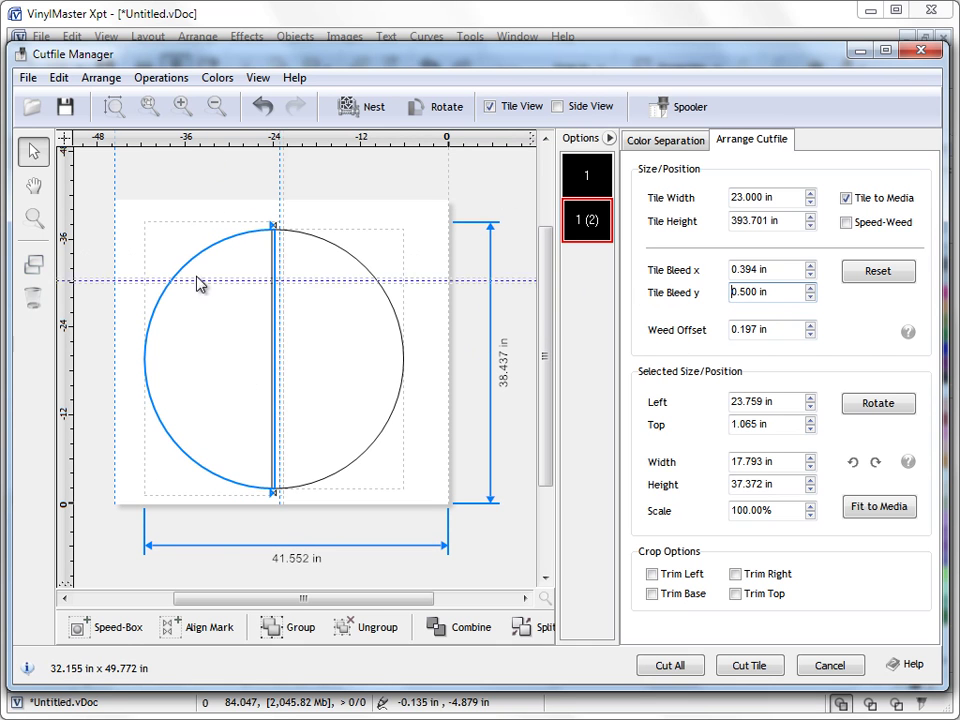
# Chop both circle halves with a horizontal guide through the circle's centre, making four quarters
pyautogui.click(234, 370)
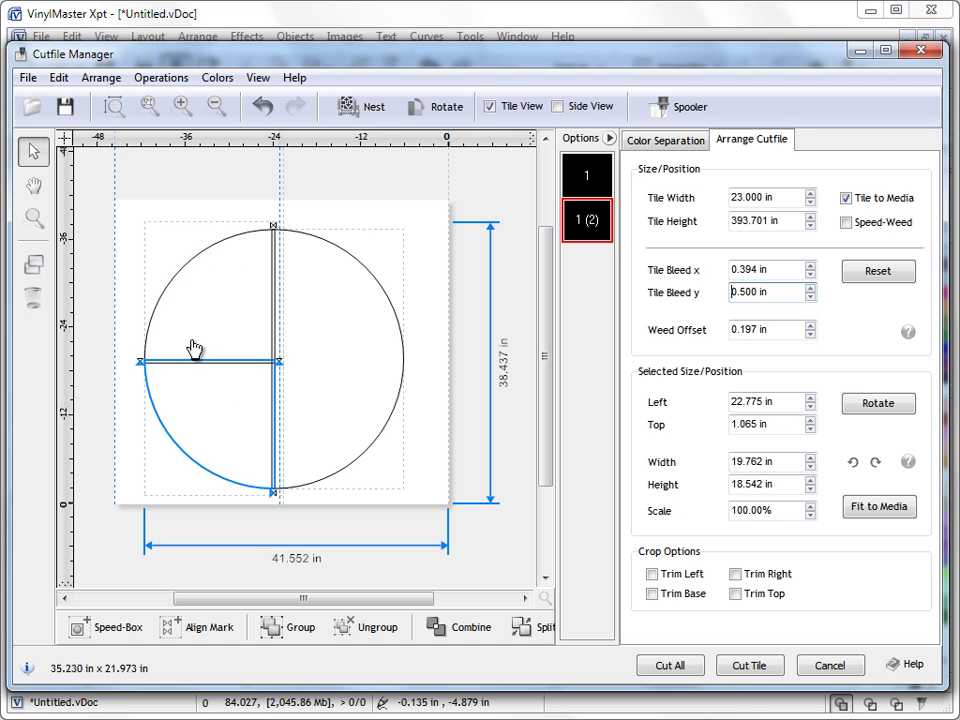
pyautogui.moveTo(362, 145); pyautogui.dragTo(381, 361)
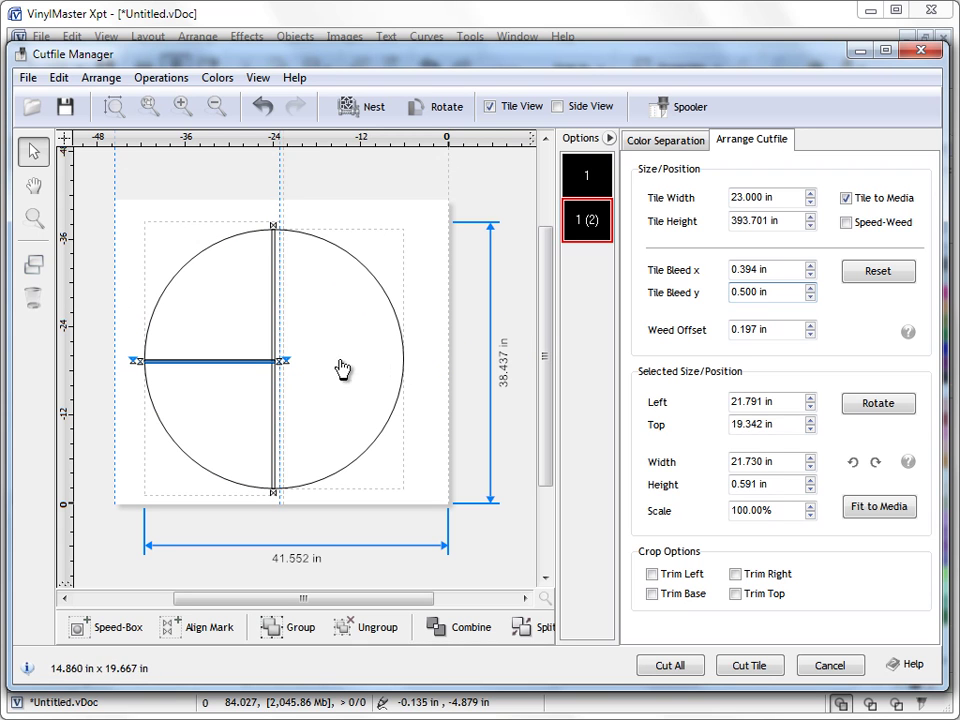
pyautogui.click(262, 106)
pyautogui.click(313, 235)
pyautogui.moveTo(372, 146); pyautogui.dragTo(375, 368)
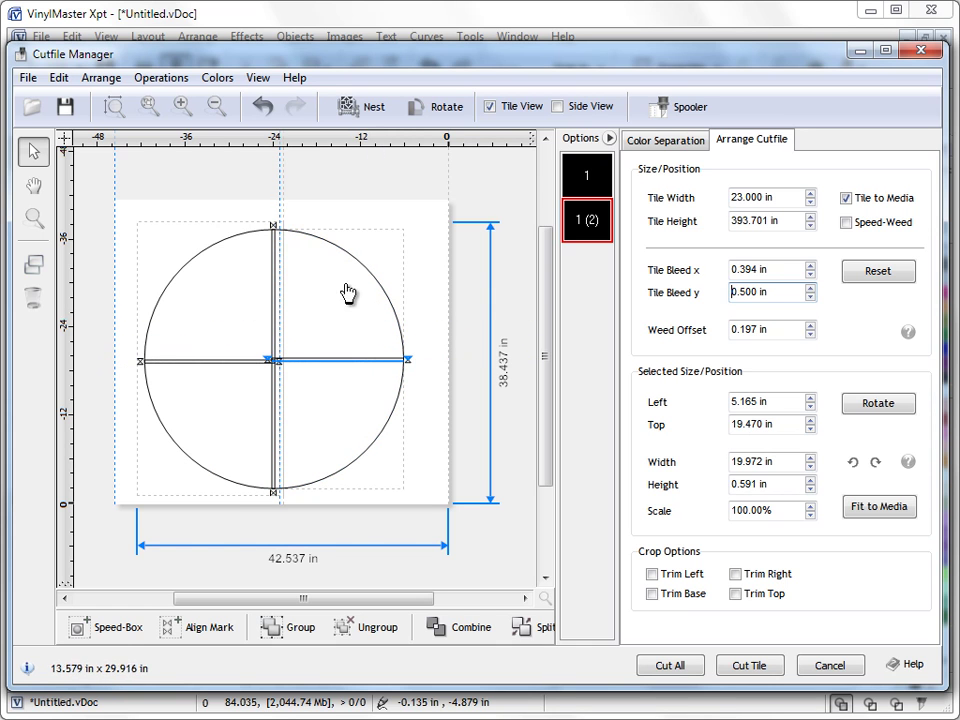
pyautogui.click(197, 217)
pyautogui.moveTo(332, 291); pyautogui.dragTo(360, 274)
pyautogui.moveTo(223, 296); pyautogui.dragTo(214, 270)
pyautogui.moveTo(210, 434); pyautogui.dragTo(208, 429)
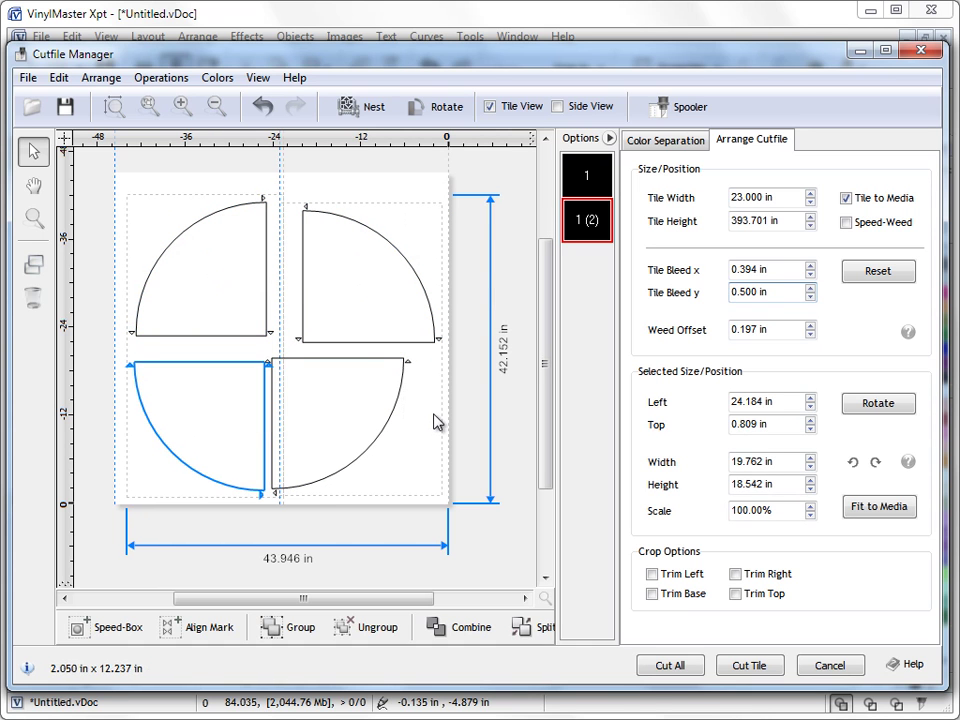
pyautogui.click(262, 106)
pyautogui.click(262, 106)
pyautogui.click(262, 106)
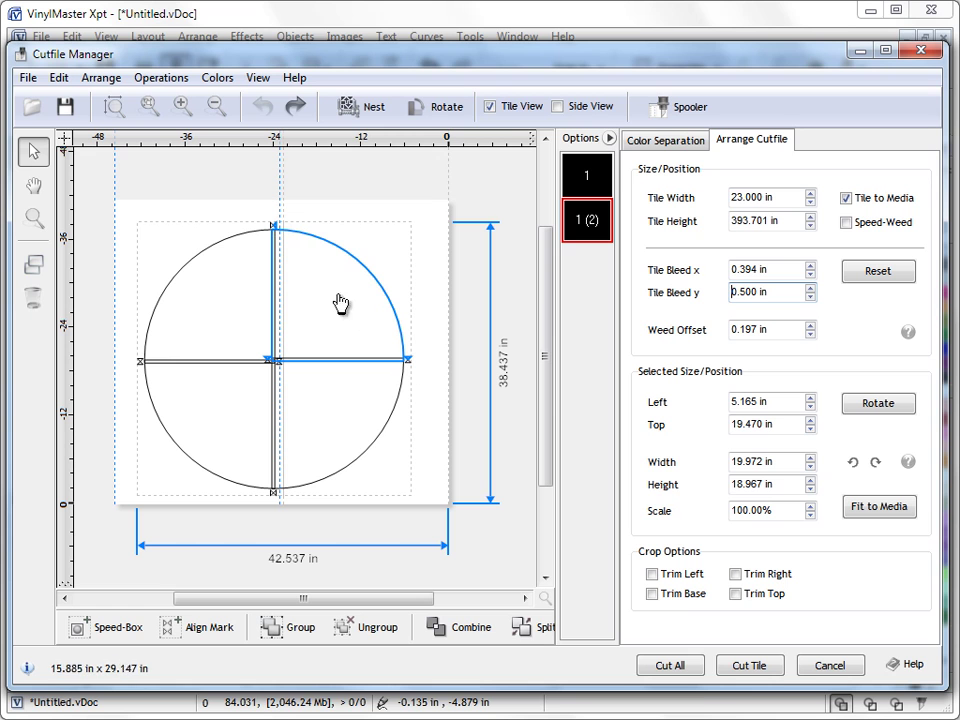
pyautogui.click(33, 218)
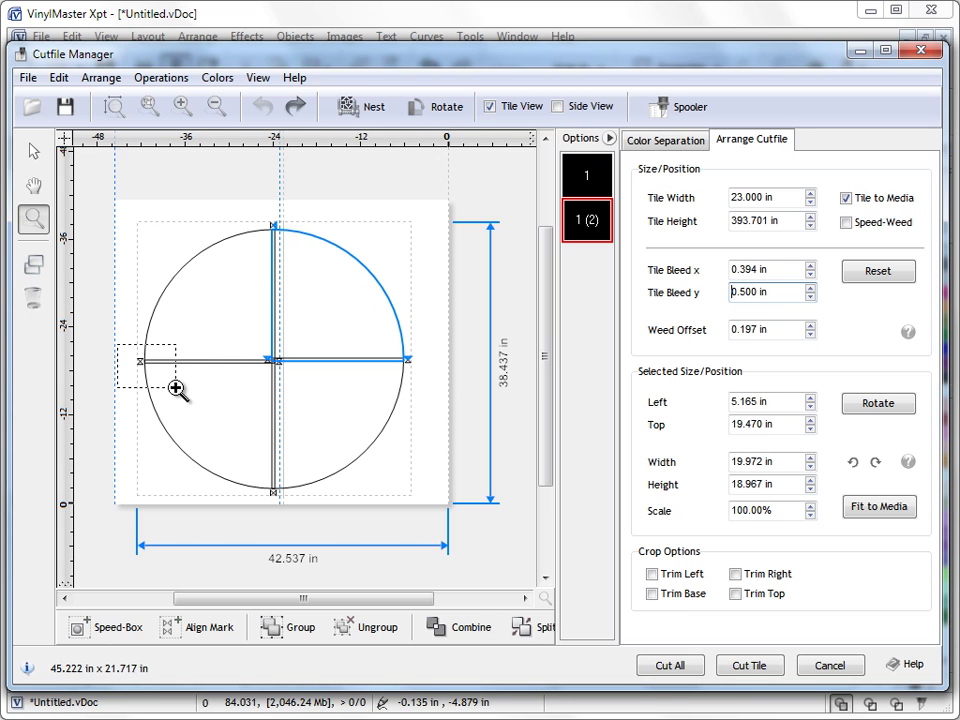
pyautogui.moveTo(117, 347); pyautogui.dragTo(176, 394)
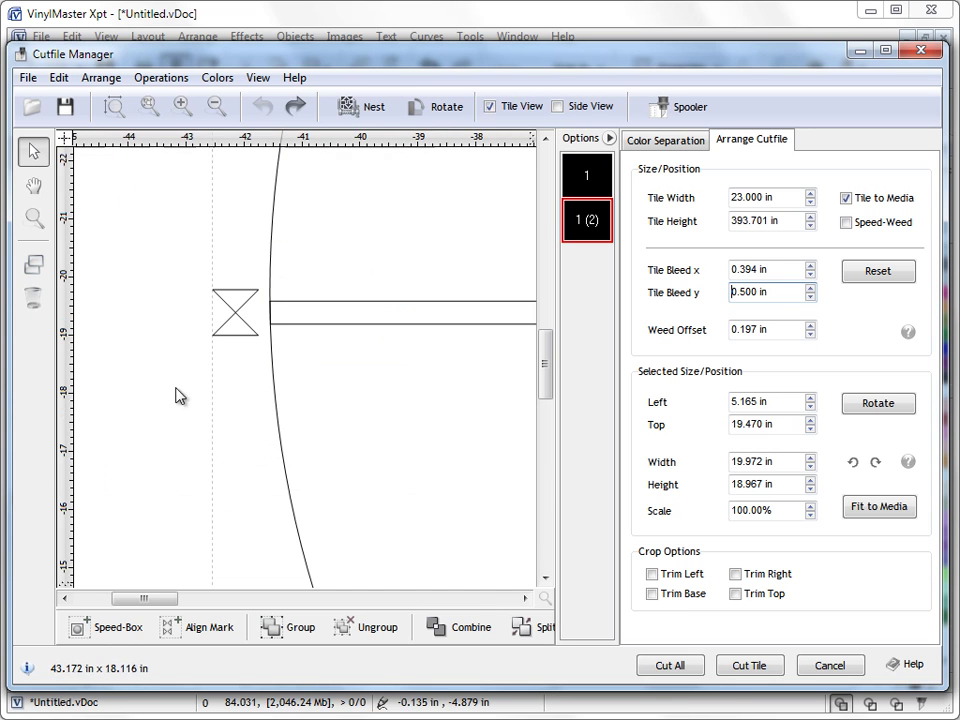
pyautogui.click(276, 365)
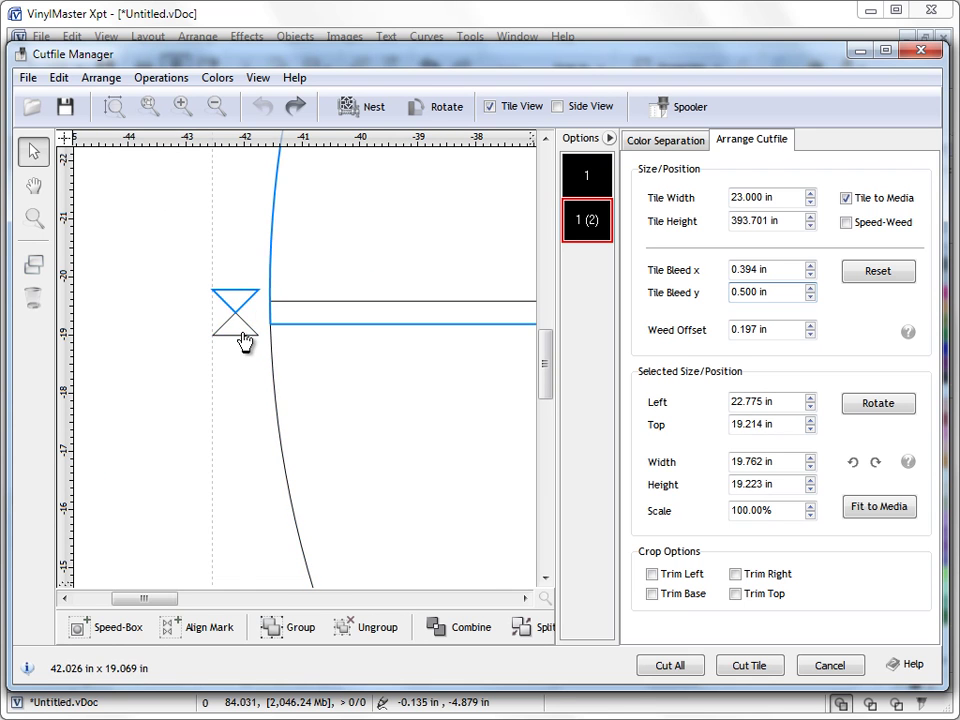
pyautogui.moveTo(272, 603); pyautogui.dragTo(300, 612)
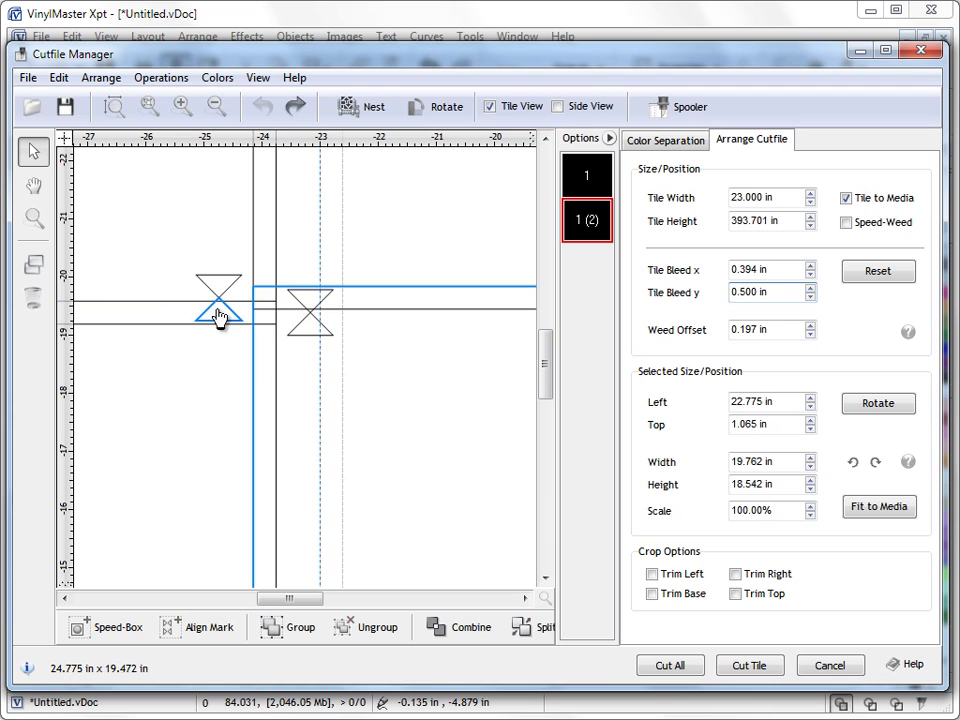
pyautogui.moveTo(315, 598); pyautogui.dragTo(450, 608)
pyautogui.click(321, 332)
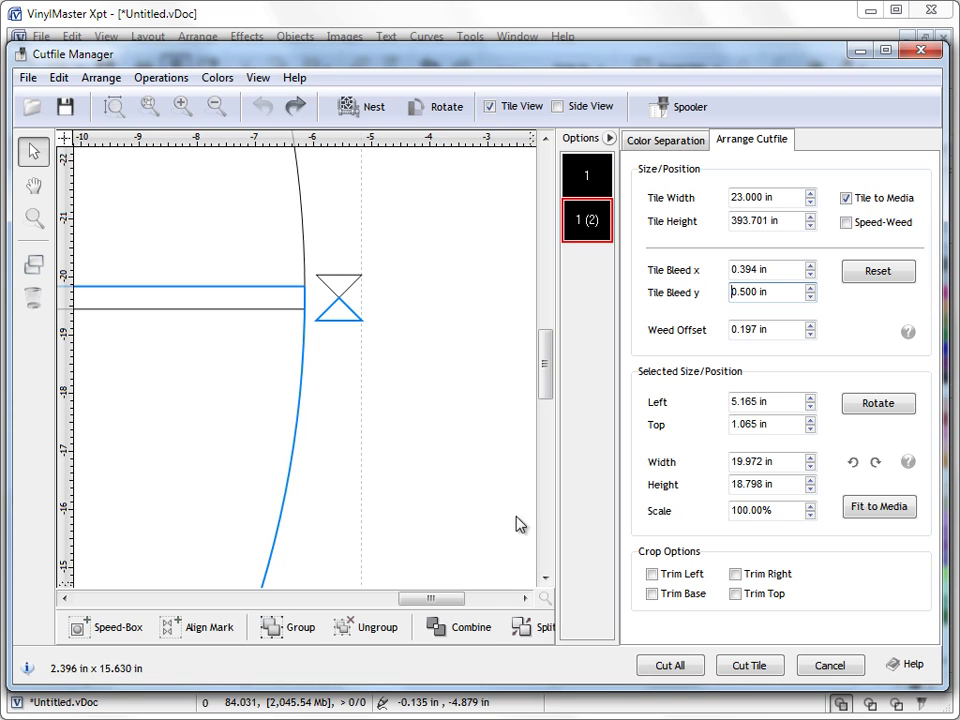
pyautogui.click(545, 597)
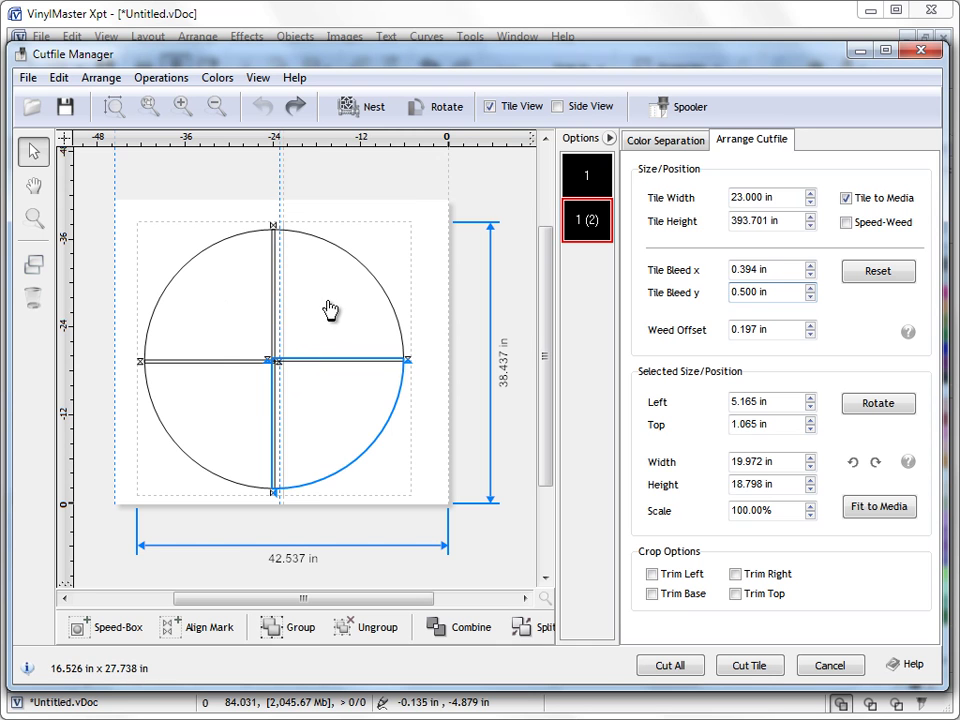
# Pull the four circle quarters apart from one another
pyautogui.moveTo(328, 311); pyautogui.dragTo(355, 300)
pyautogui.moveTo(357, 412); pyautogui.dragTo(388, 420)
pyautogui.moveTo(237, 335); pyautogui.dragTo(231, 317)
pyautogui.moveTo(230, 400); pyautogui.dragTo(216, 414)
pyautogui.click(218, 326)
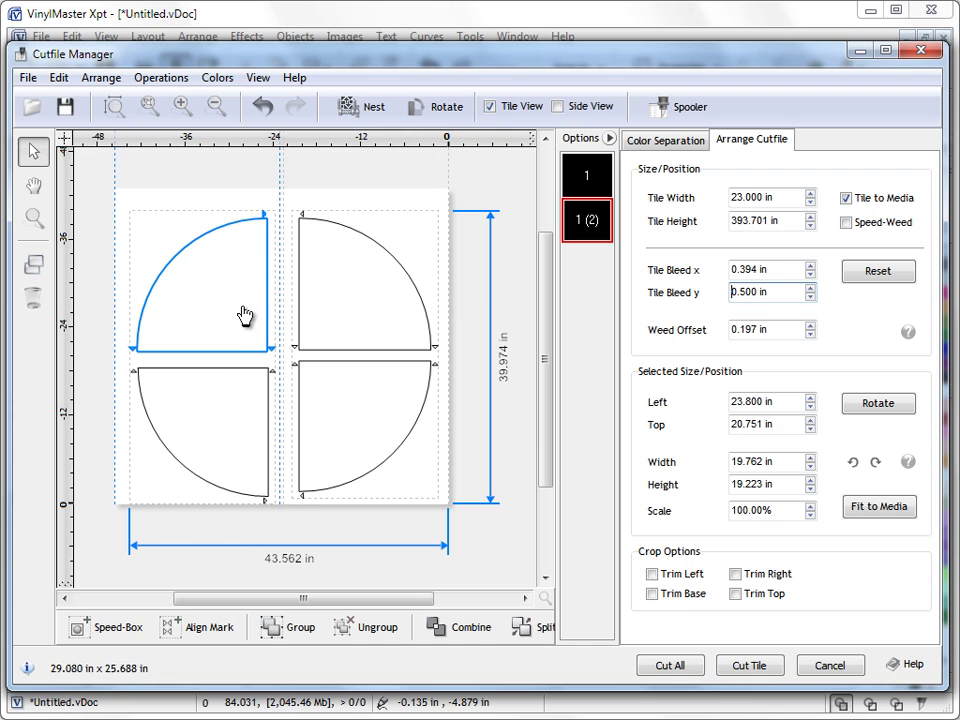
# Slide the quarters back together into one 37.540 x 37.669 in circle
pyautogui.click(298, 390)
pyautogui.moveTo(369, 422); pyautogui.dragTo(350, 405)
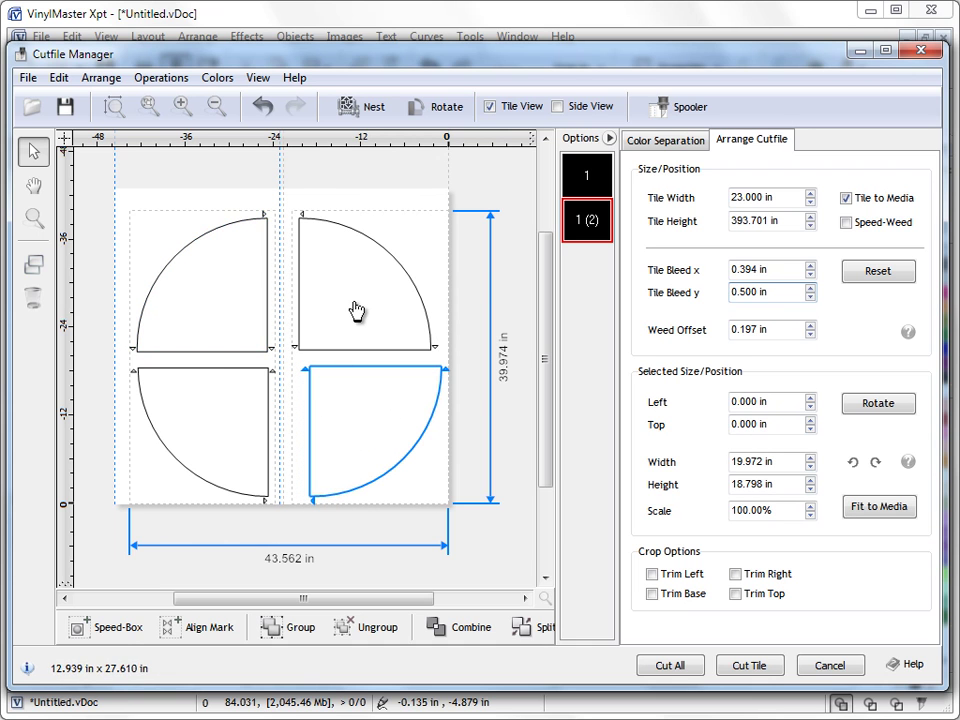
pyautogui.moveTo(358, 317)
pyautogui.mouseDown()
pyautogui.moveTo(372, 318)
pyautogui.moveTo(364, 338)
pyautogui.mouseUp()
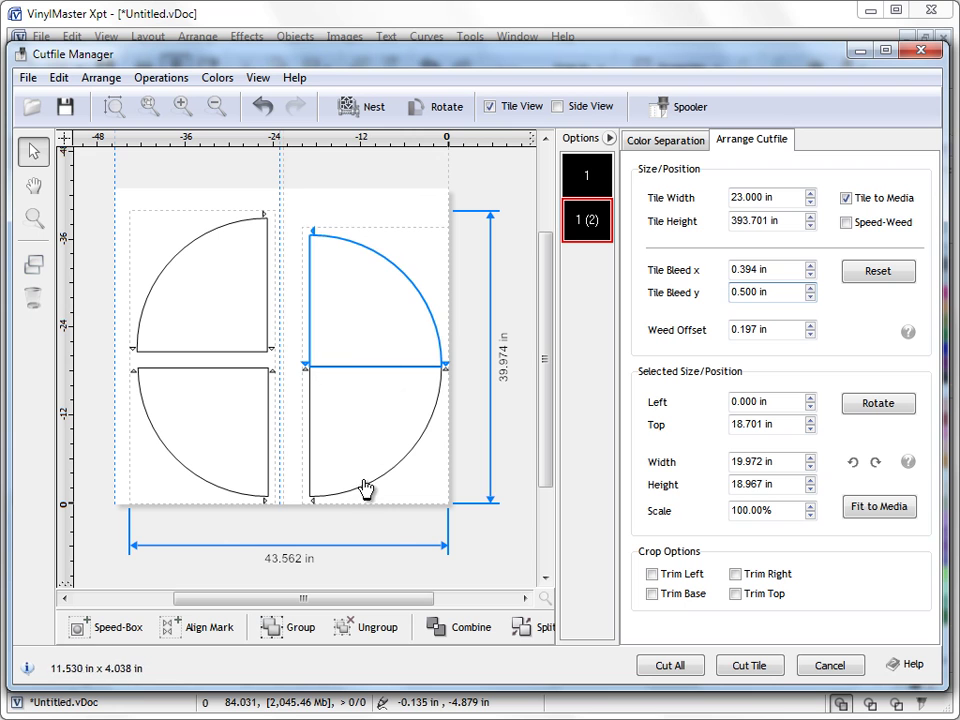
pyautogui.click(232, 440)
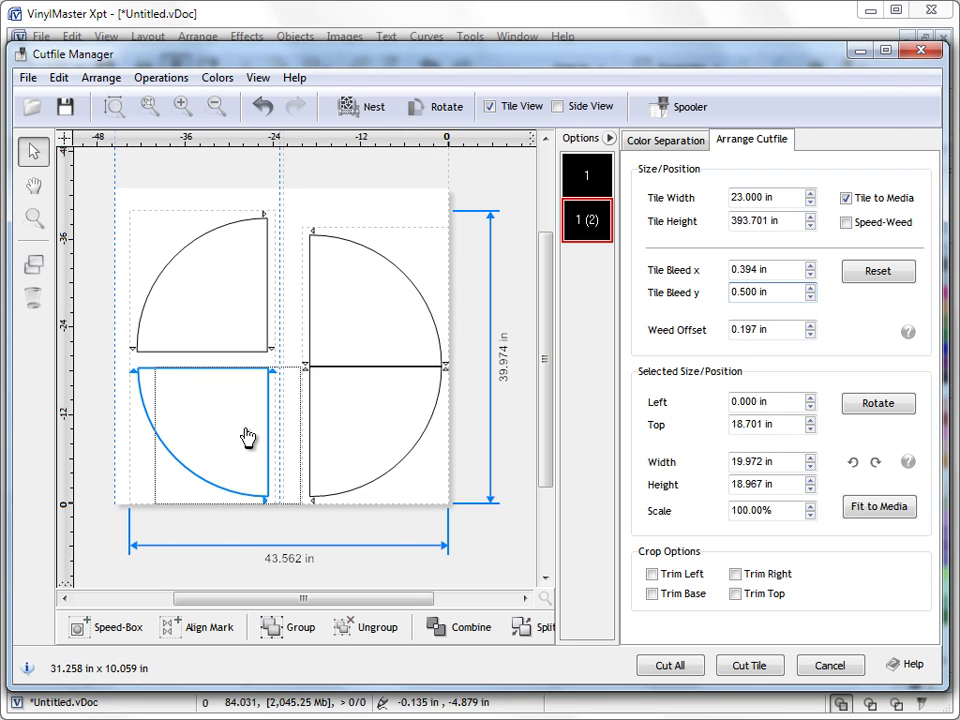
pyautogui.moveTo(240, 435); pyautogui.dragTo(264, 437)
pyautogui.click(240, 338)
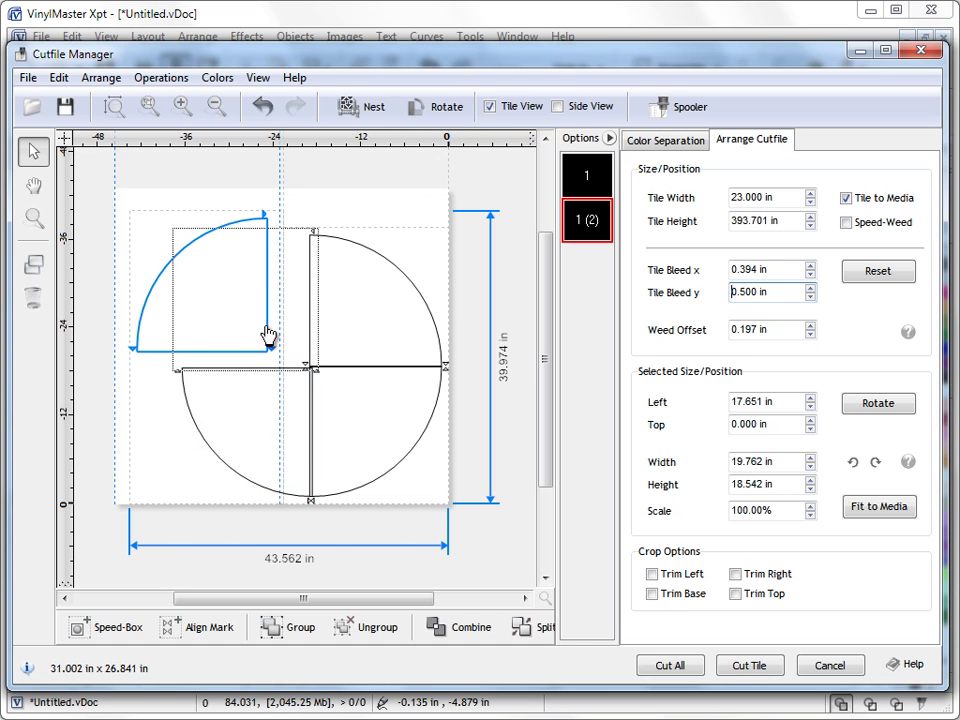
pyautogui.moveTo(267, 334); pyautogui.dragTo(268, 333)
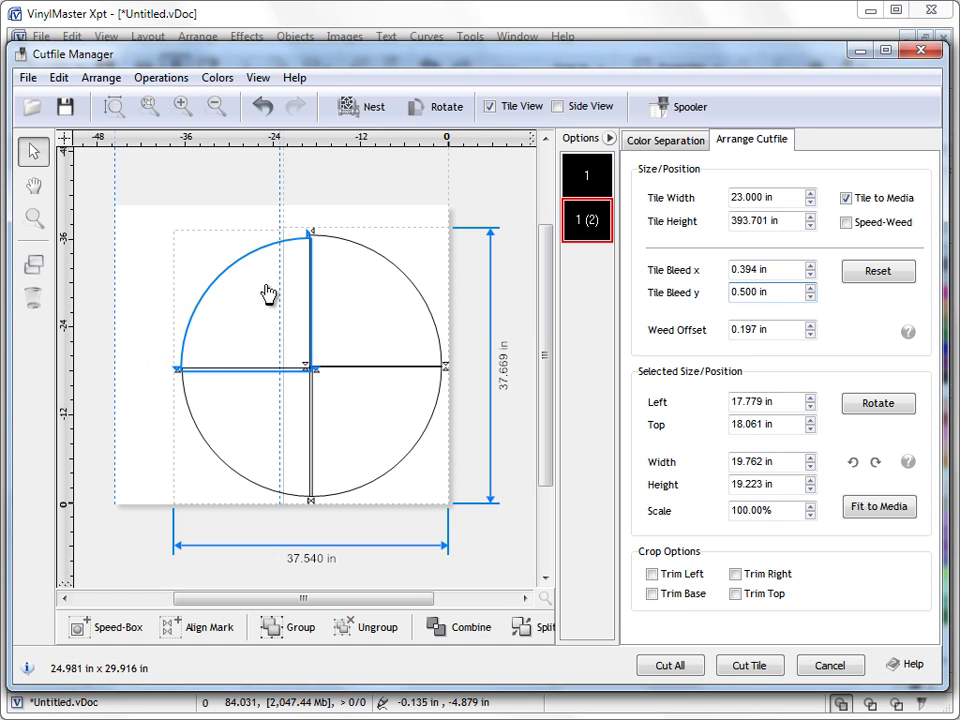
# Move each quarter outward into its own tile of the 2 x 2 grid, 43.818 x 40.871 in overall
pyautogui.moveTo(257, 290); pyautogui.dragTo(225, 272)
pyautogui.moveTo(354, 281); pyautogui.dragTo(341, 256)
pyautogui.moveTo(246, 414)
pyautogui.mouseDown()
pyautogui.moveTo(190, 410)
pyautogui.moveTo(236, 420)
pyautogui.mouseUp()
pyautogui.click(343, 418)
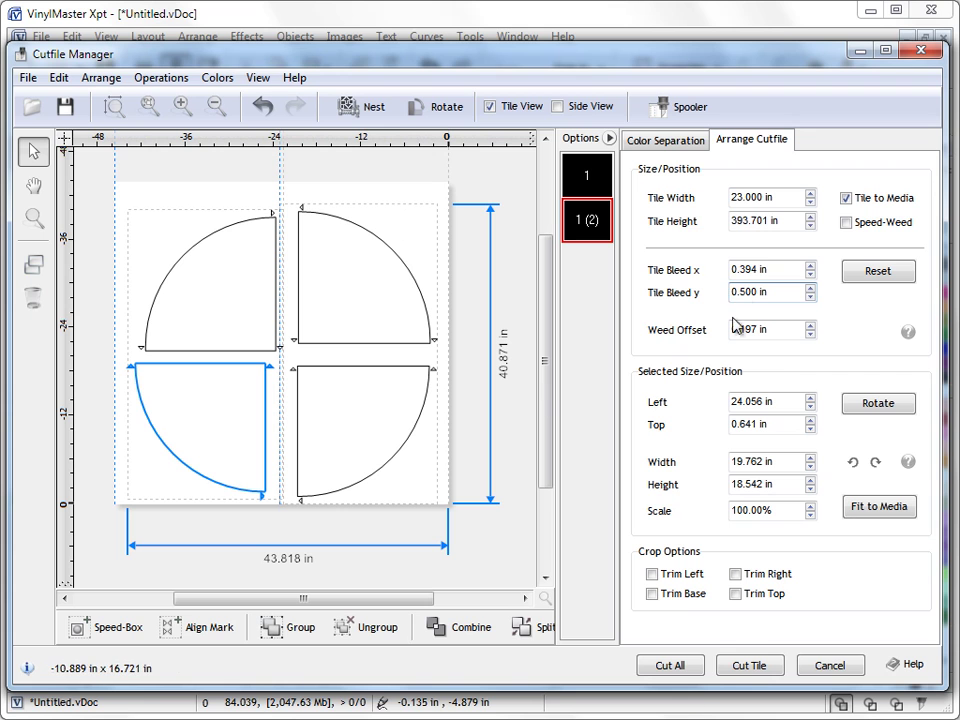
pyautogui.click(744, 295)
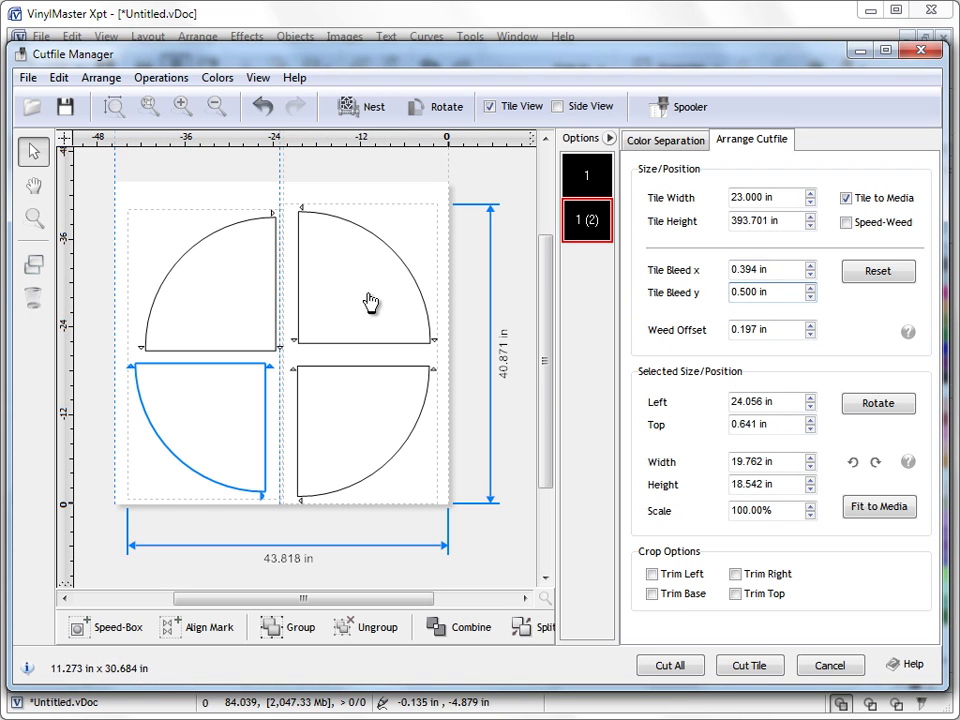
pyautogui.moveTo(242, 258); pyautogui.dragTo(226, 266)
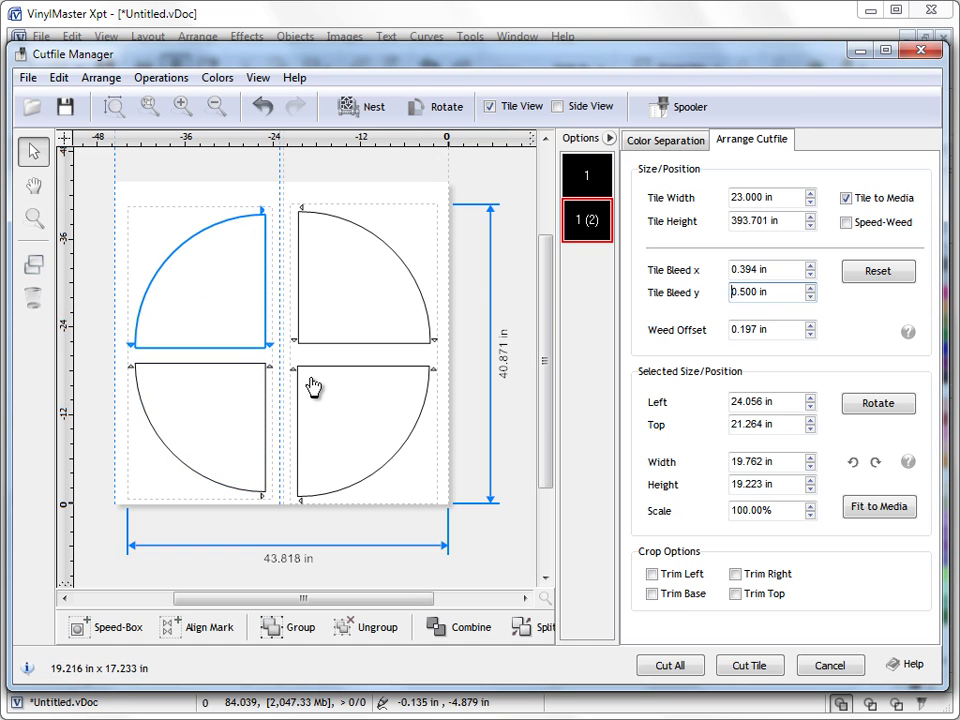